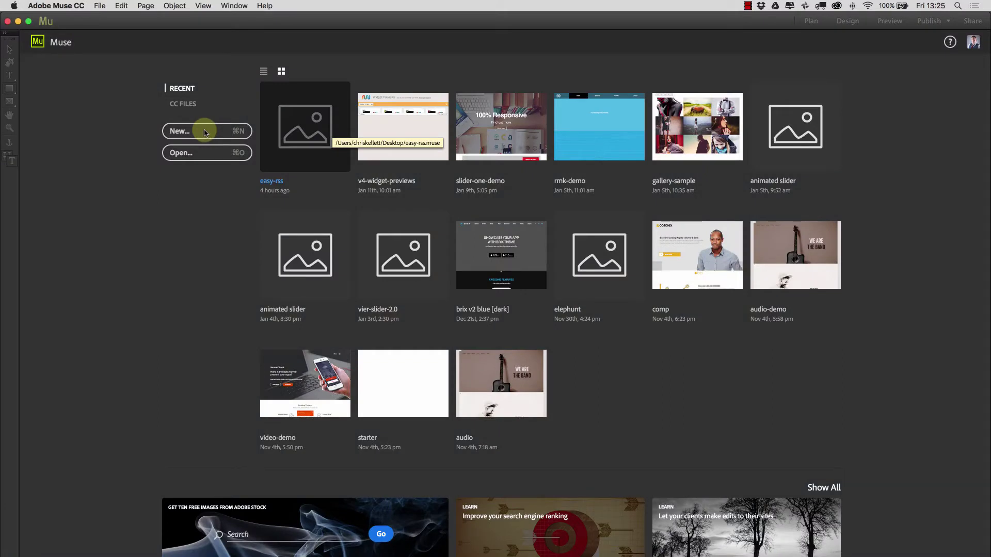
# Step: Create a new site with the default settings and open its Home page for design
pyautogui.click(205, 133)
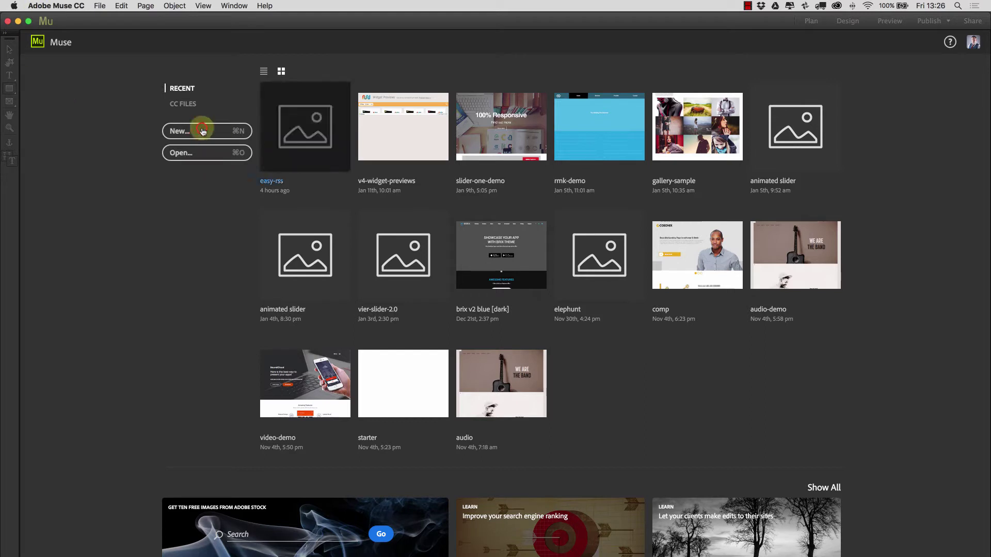
pyautogui.click(203, 130)
pyautogui.click(591, 349)
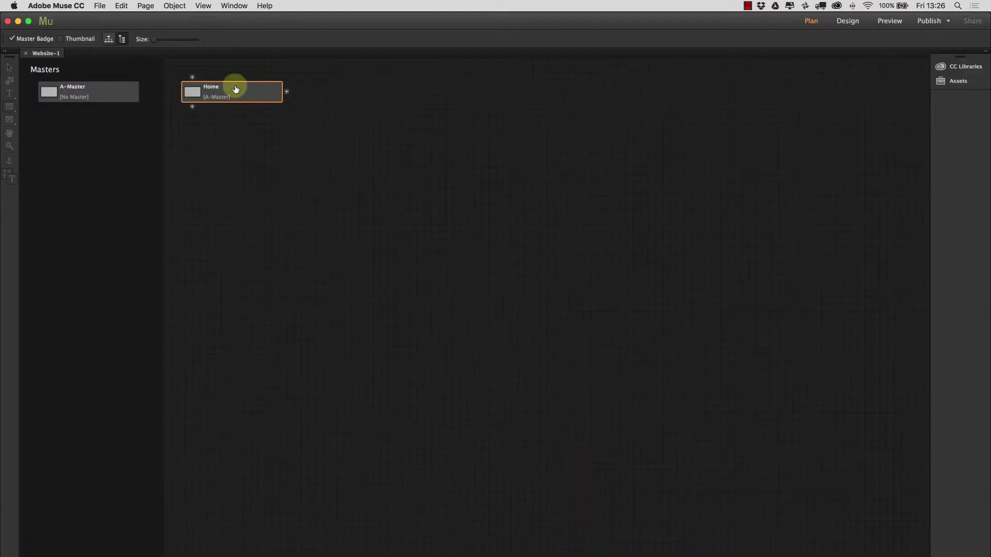
pyautogui.doubleClick(261, 95)
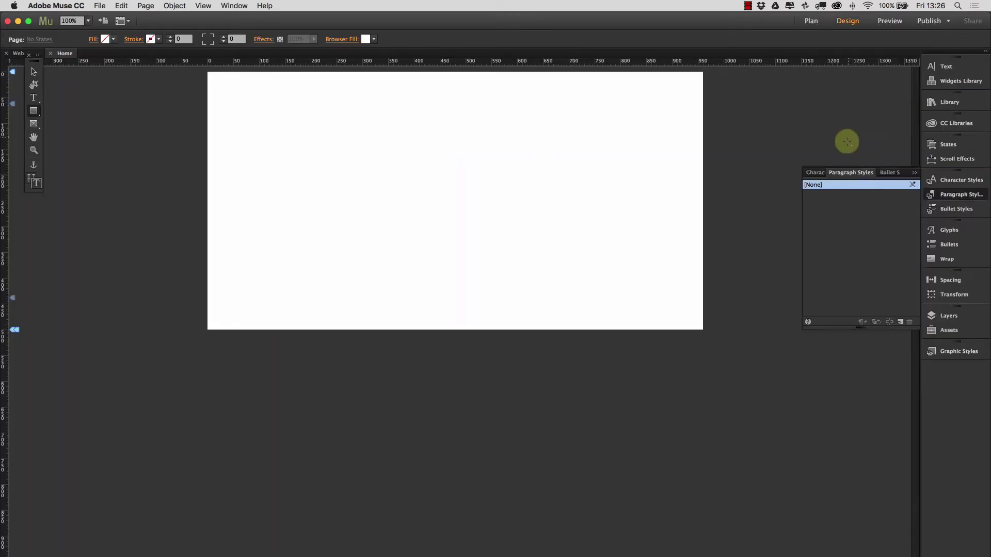
# Step: Find the Easy RSS 2.0 widget in the library by filtering for "easy" and place it on the Home page at X 20, Y 15
pyautogui.click(954, 101)
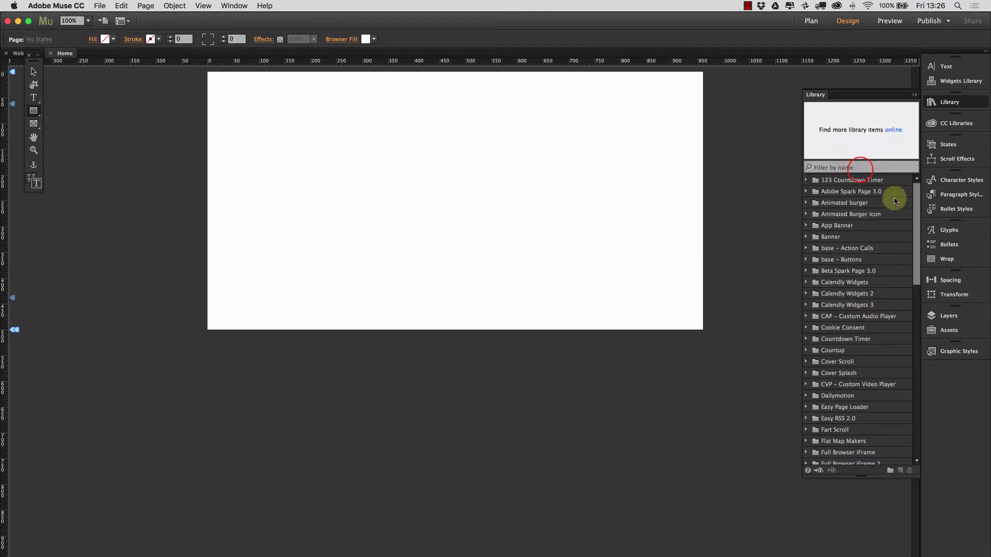
pyautogui.click(860, 168)
pyautogui.write('easy')
pyautogui.click(872, 215)
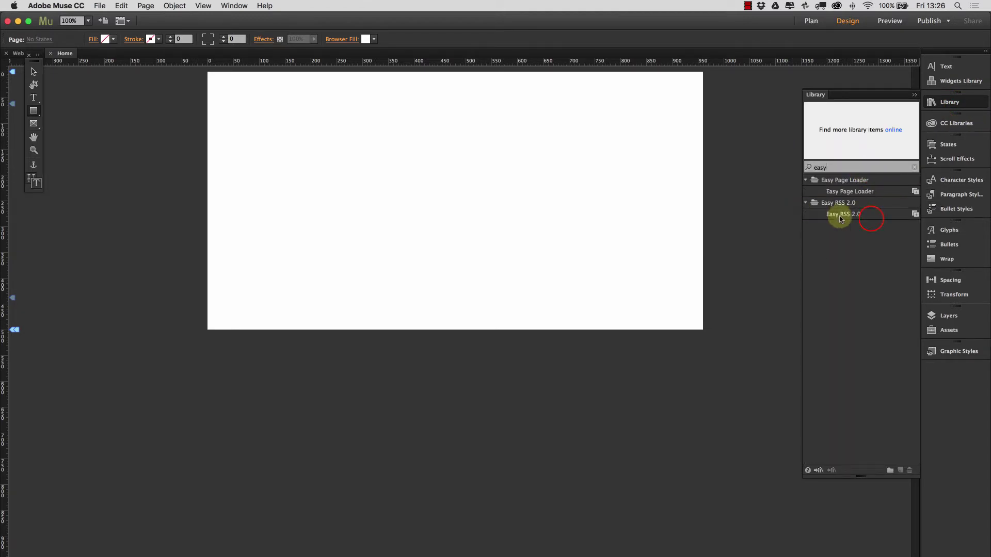
pyautogui.moveTo(853, 153); pyautogui.dragTo(396, 159)
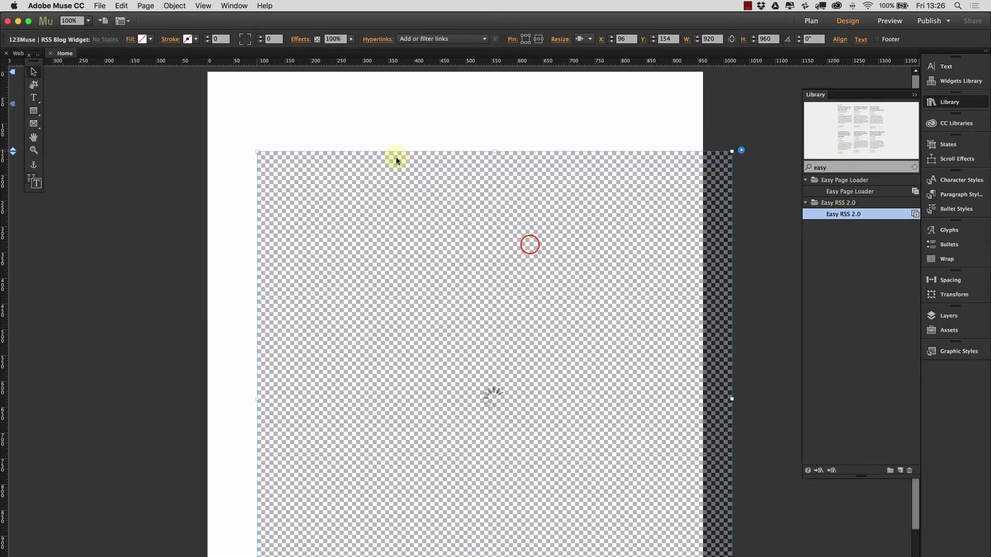
pyautogui.click(484, 184)
pyautogui.moveTo(484, 184)
pyautogui.mouseDown()
pyautogui.moveTo(482, 173)
pyautogui.moveTo(491, 176)
pyautogui.mouseUp()
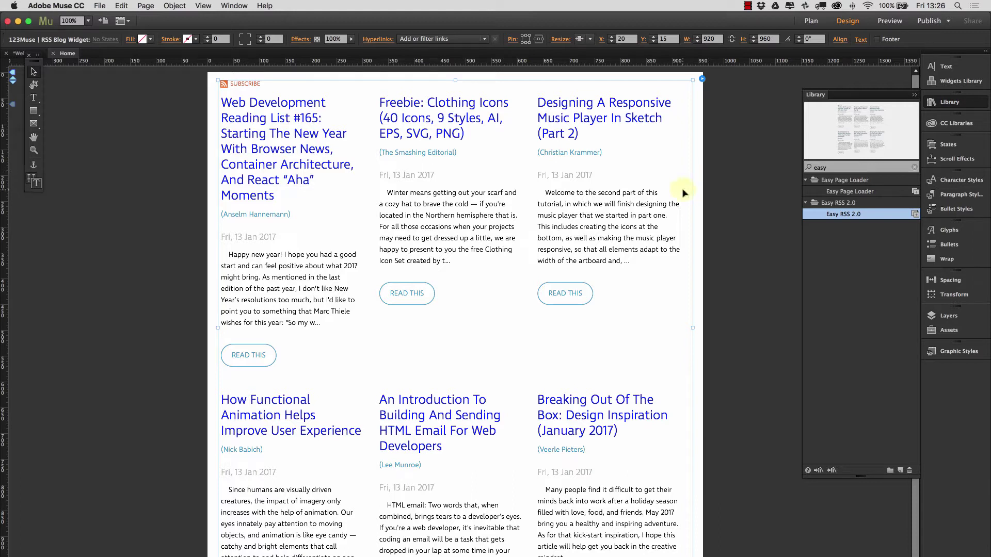
# Step: Collapse the library and review the RSS widget's feed URL and number of posts options
pyautogui.click(914, 95)
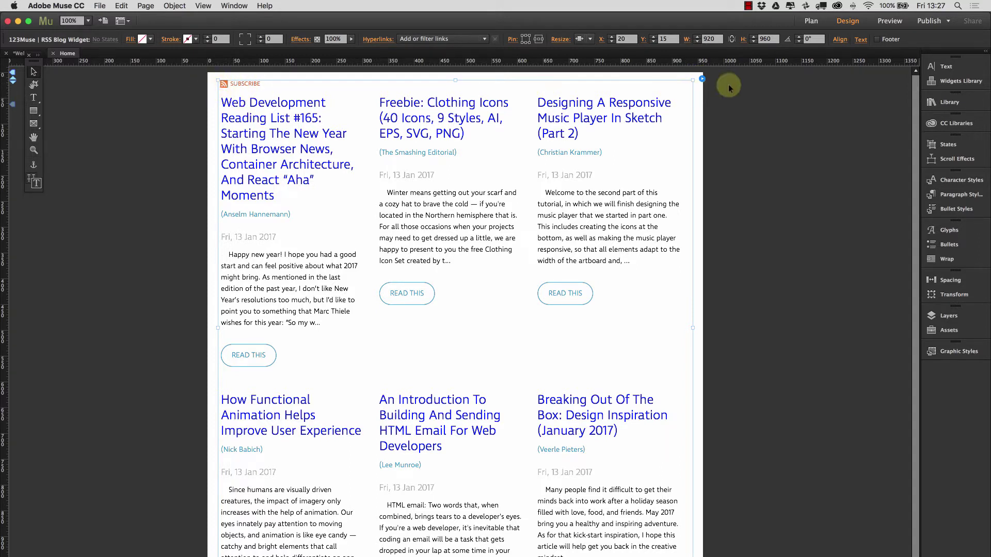
pyautogui.click(703, 79)
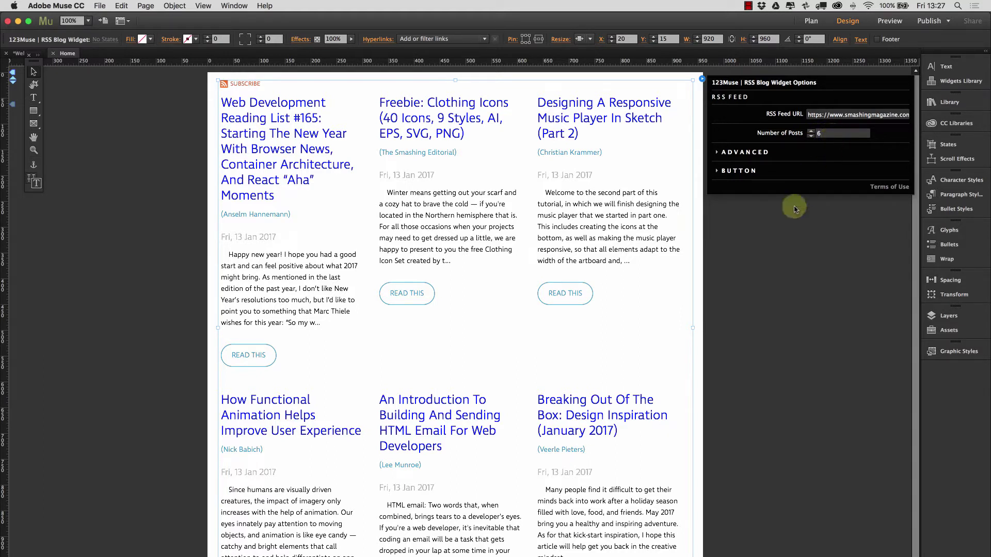
pyautogui.click(793, 240)
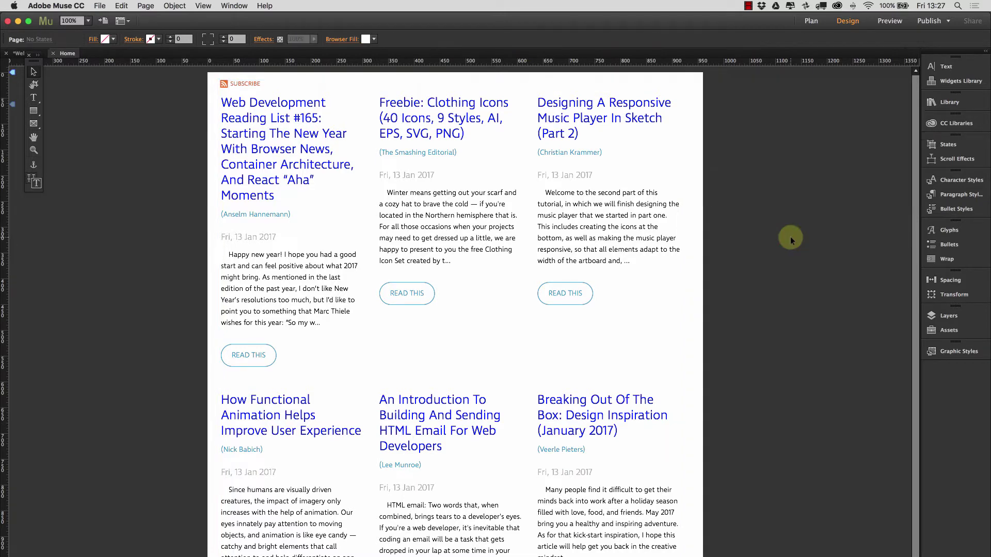
# Step: Preview the Home page in the browser and narrow the window to check how the RSS feed's layout responds
pyautogui.press('super+shift+e')
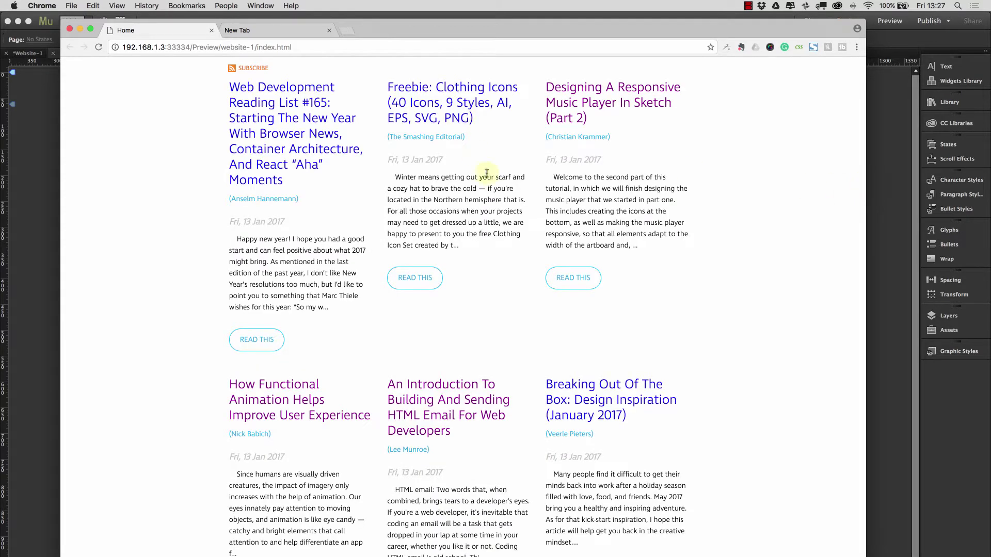
pyautogui.scroll(-3, 518, 208)
pyautogui.scroll(3, 518, 208)
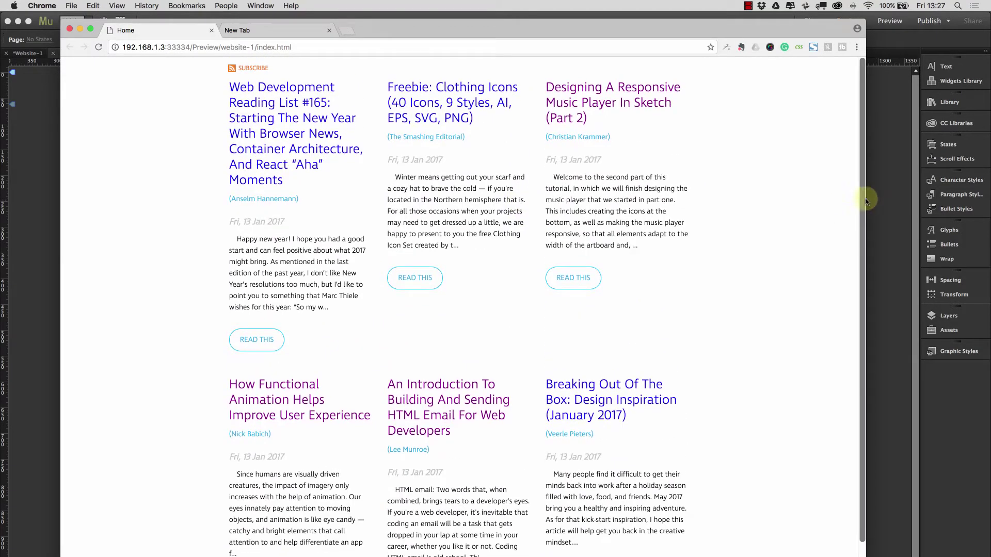
pyautogui.moveTo(867, 199); pyautogui.dragTo(830, 200)
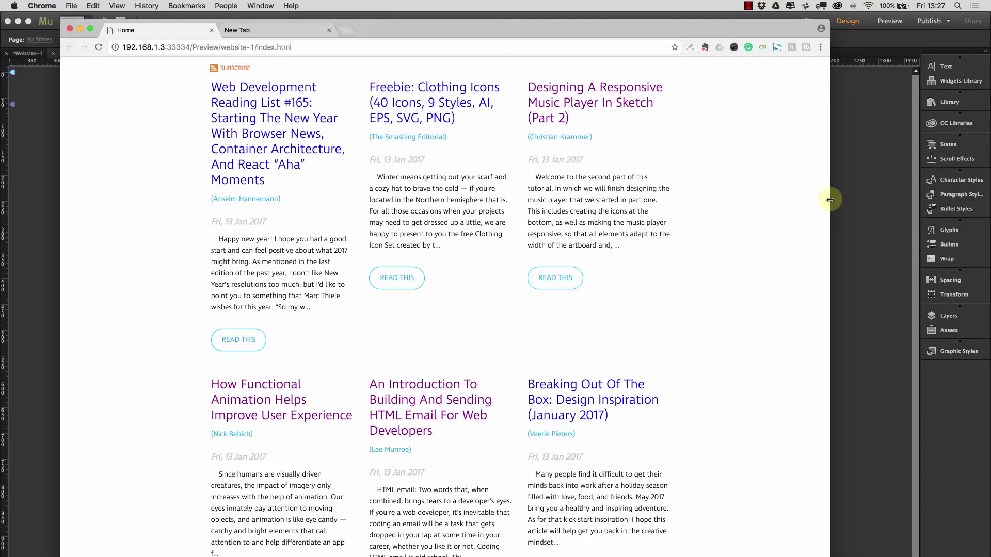
pyautogui.moveTo(830, 200); pyautogui.dragTo(388, 170)
# Step: Return to Adobe Muse and switch the Home page to a fluid-width layout
pyautogui.click(714, 225)
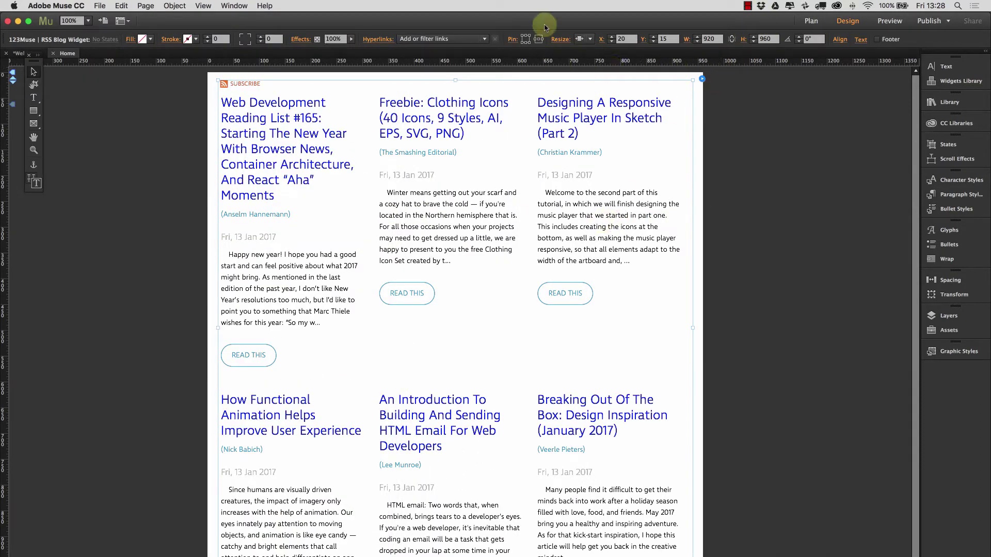
pyautogui.rightClick(733, 106)
pyautogui.click(785, 157)
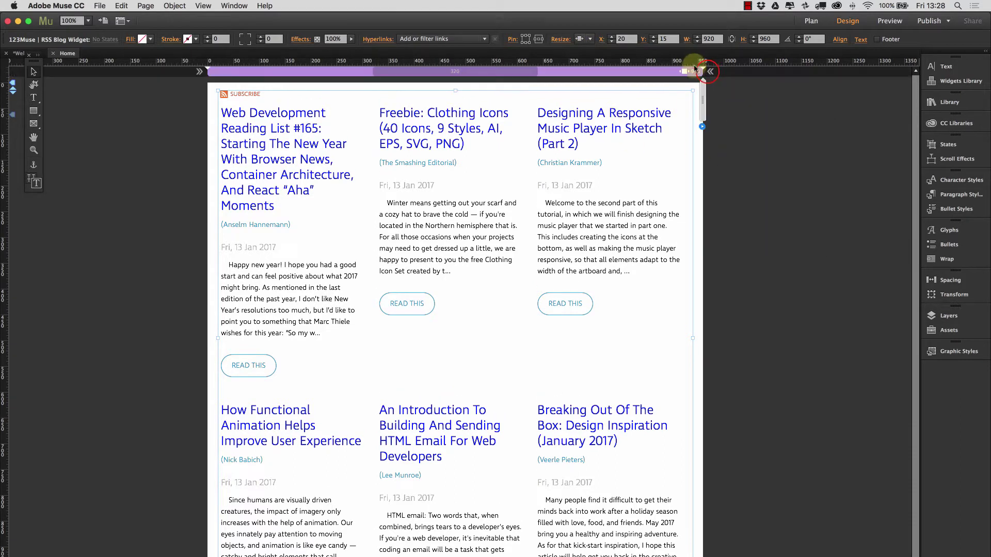
pyautogui.click(748, 127)
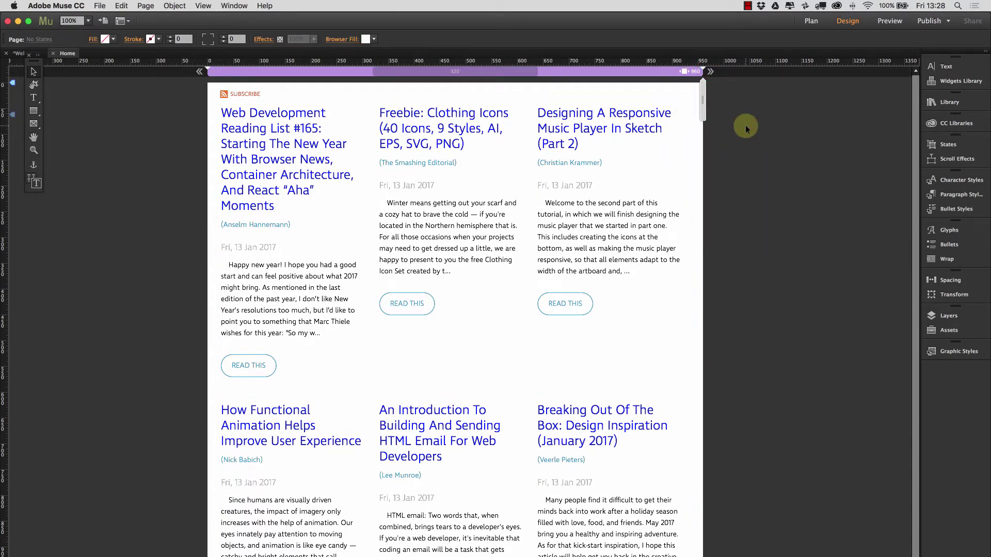
# Step: Preview the fluid page in the browser, resize the window to check the feed columns, and close the preview
pyautogui.press('super+shift+e')
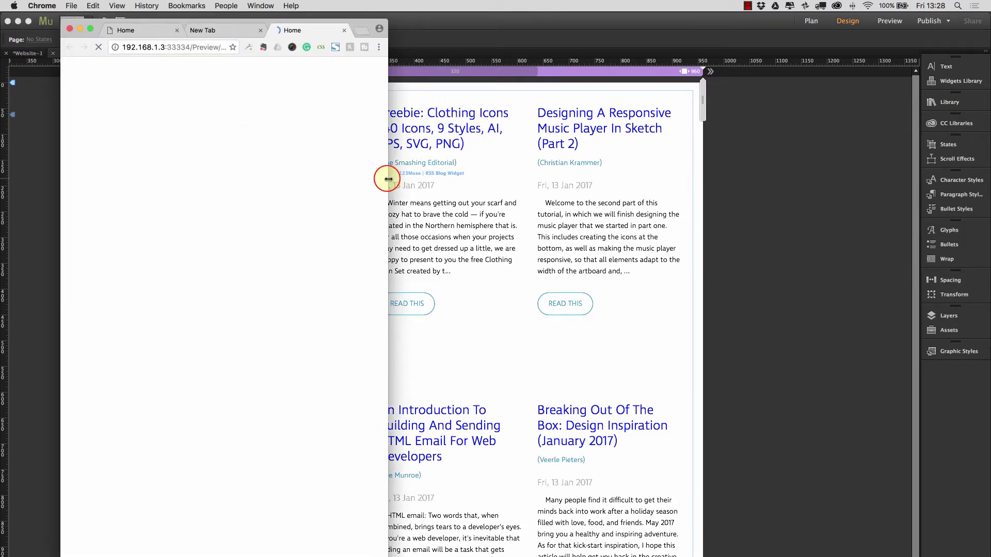
pyautogui.moveTo(388, 178); pyautogui.dragTo(703, 249)
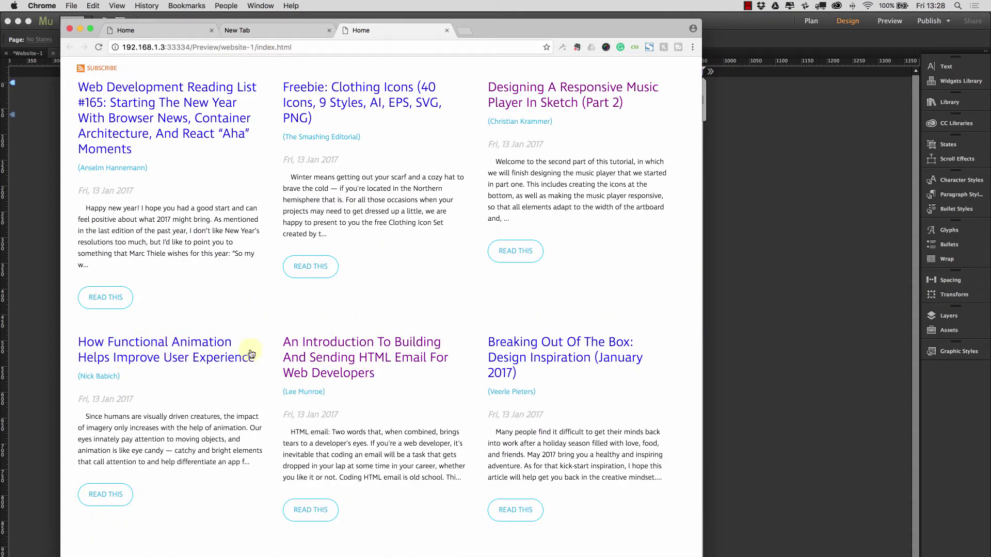
pyautogui.click(701, 311)
pyautogui.moveTo(693, 315); pyautogui.dragTo(673, 316)
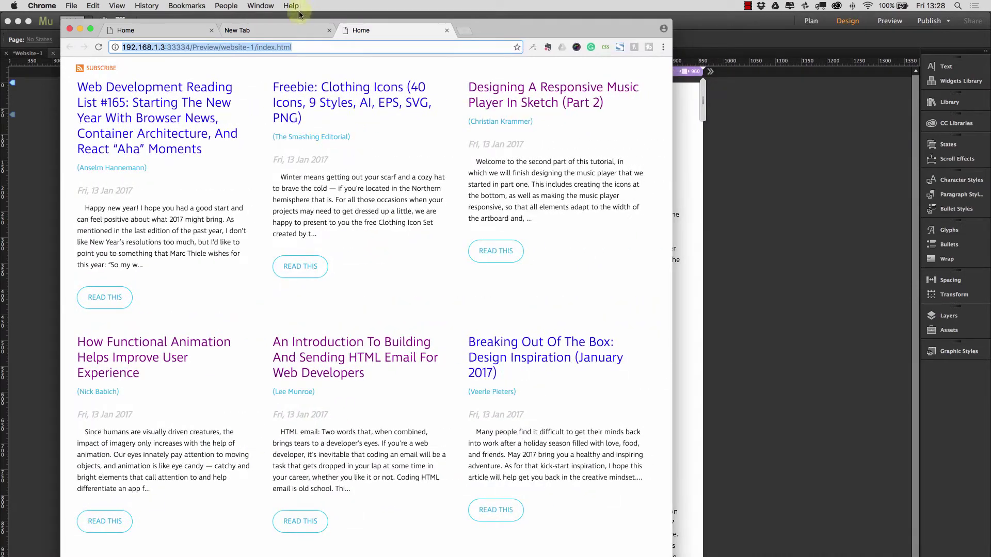
pyautogui.click(447, 30)
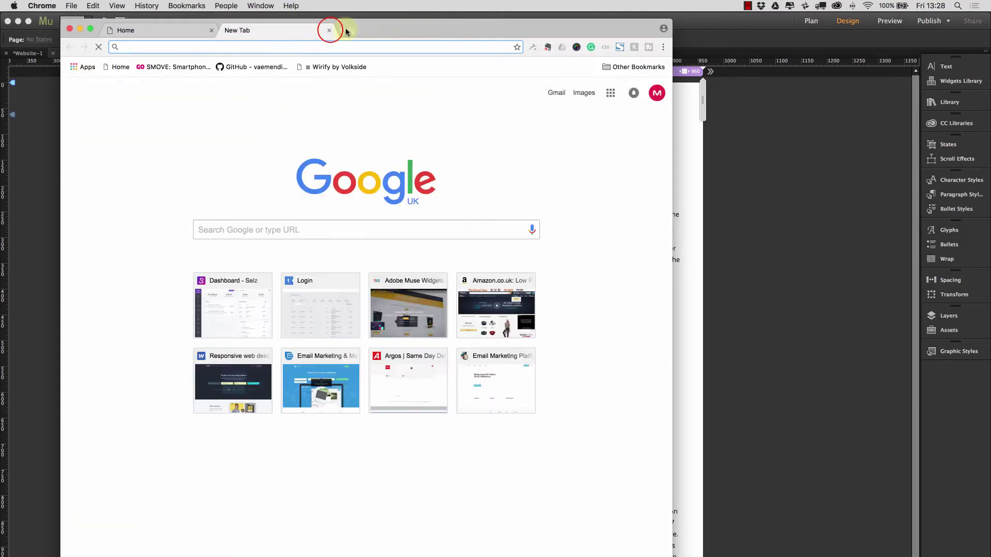
pyautogui.click(209, 29)
pyautogui.click(209, 30)
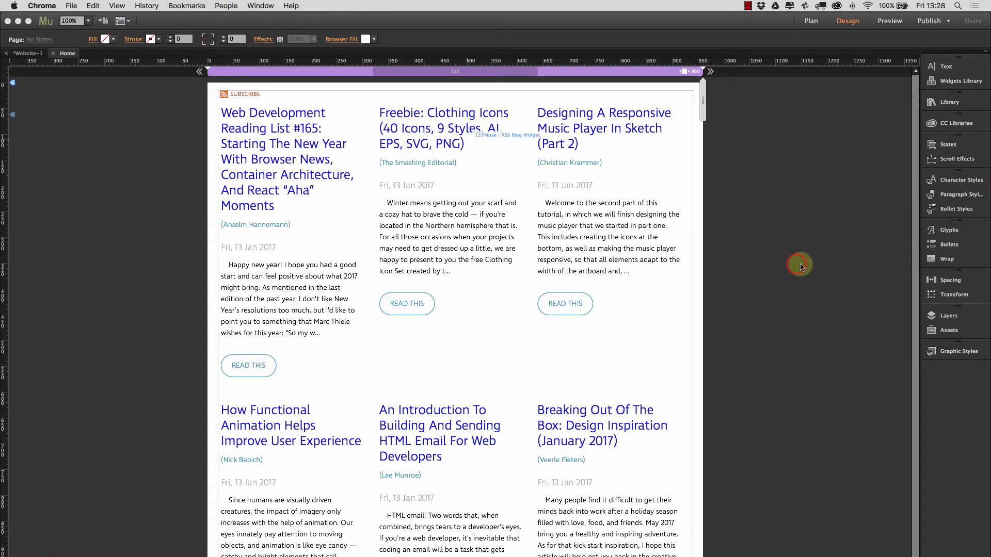
# Step: Select the RSS widget and look over its feed, advanced and button option groups
pyautogui.click(593, 264)
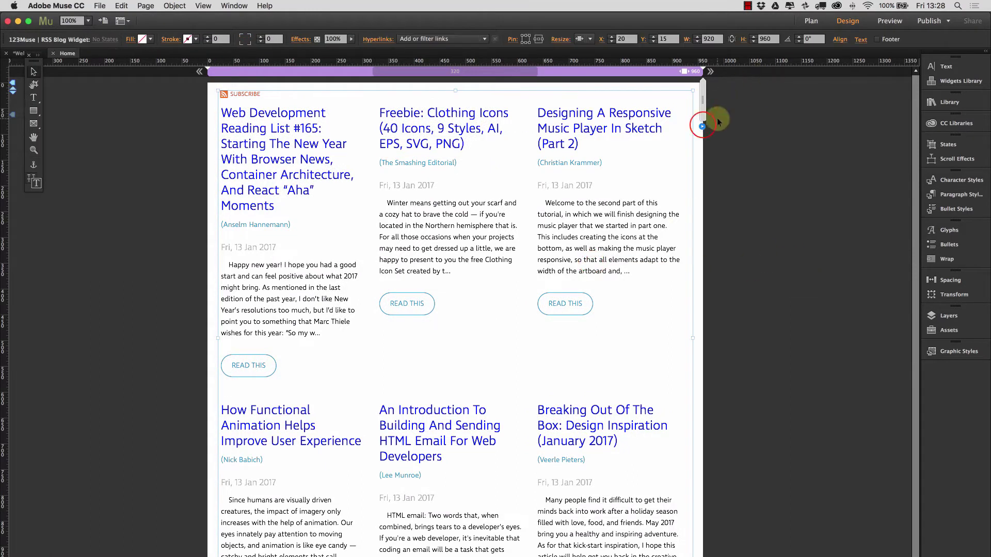
pyautogui.click(702, 126)
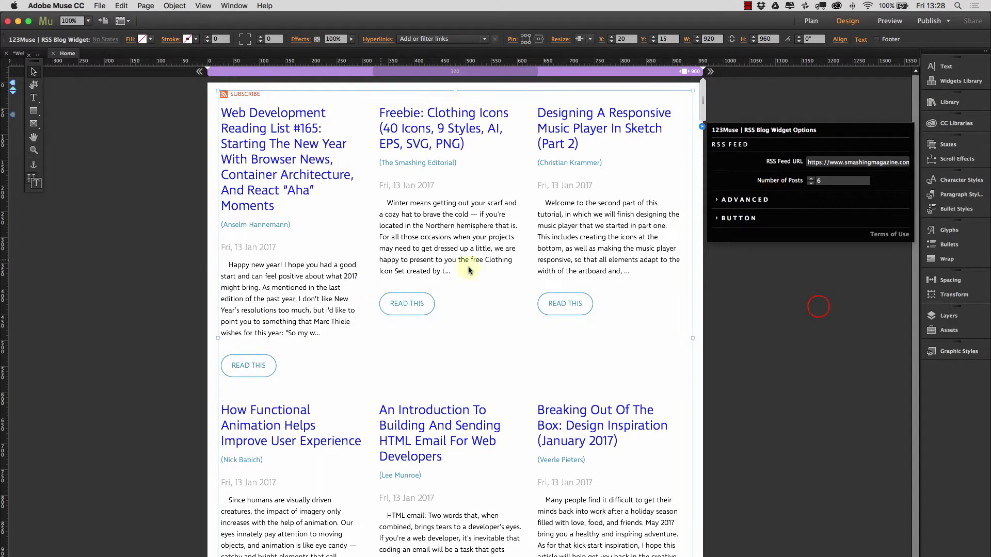
pyautogui.click(443, 278)
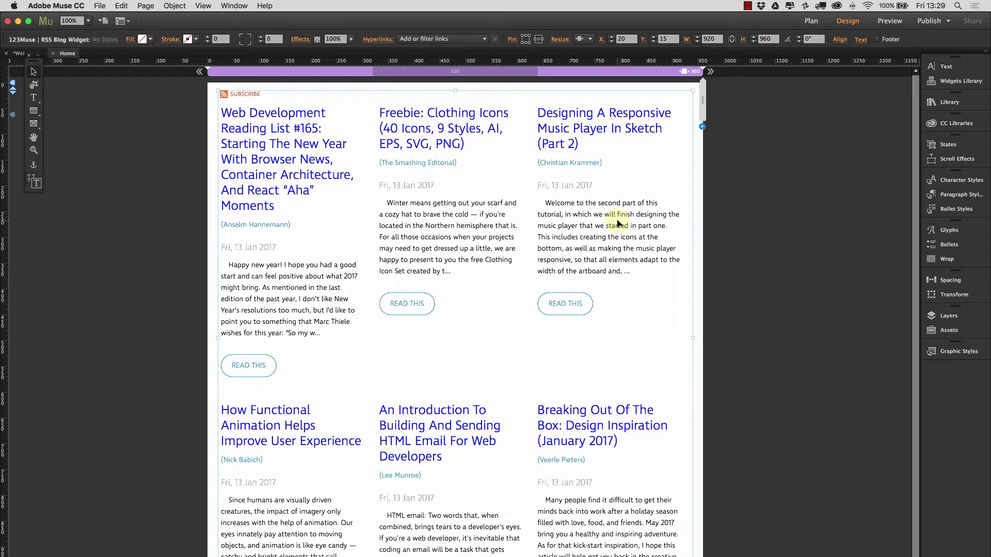
# Step: Try to change the RSS widget's text font to Times
pyautogui.click(860, 40)
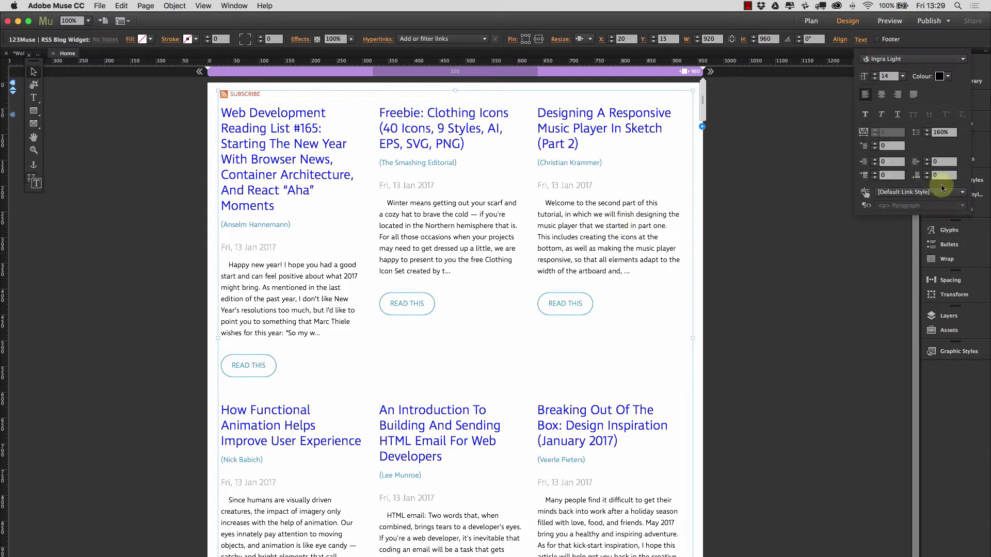
pyautogui.click(918, 60)
pyautogui.click(918, 60)
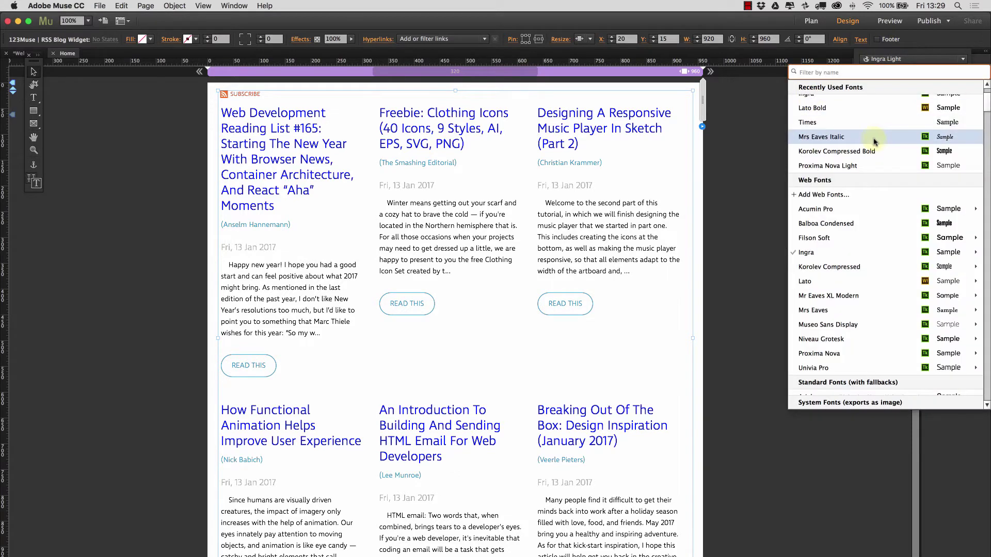
pyautogui.click(854, 138)
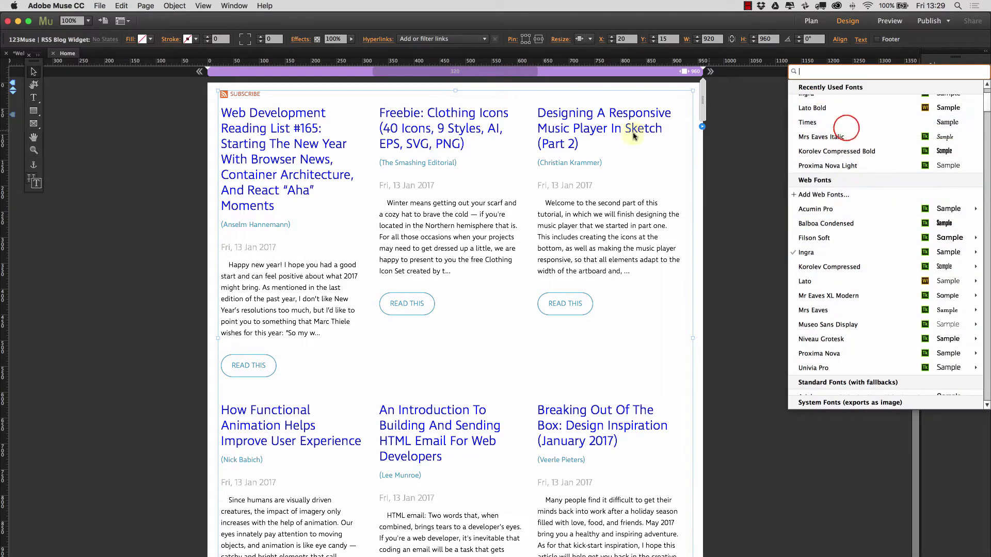
pyautogui.moveTo(806, 210)
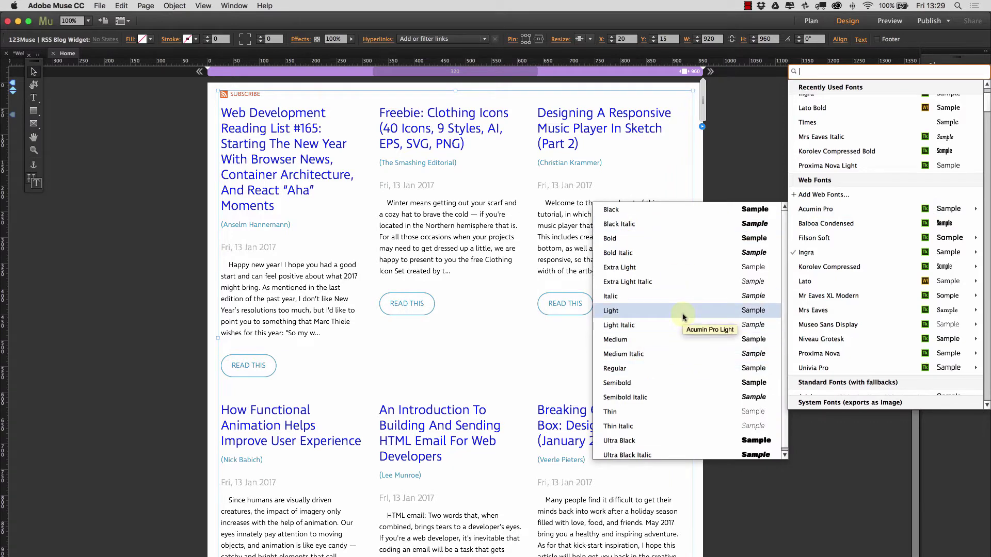
pyautogui.scroll(3, 855, 109)
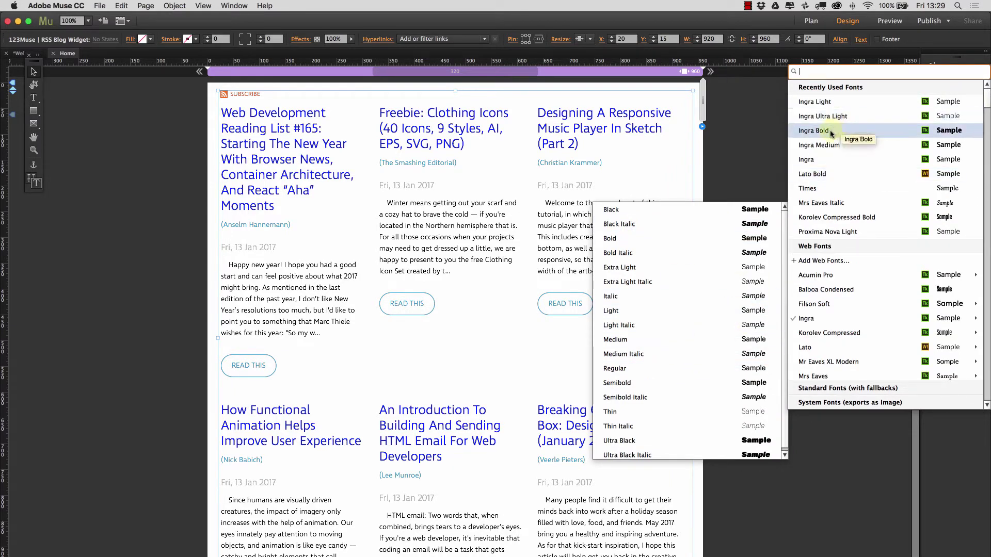
pyautogui.click(826, 188)
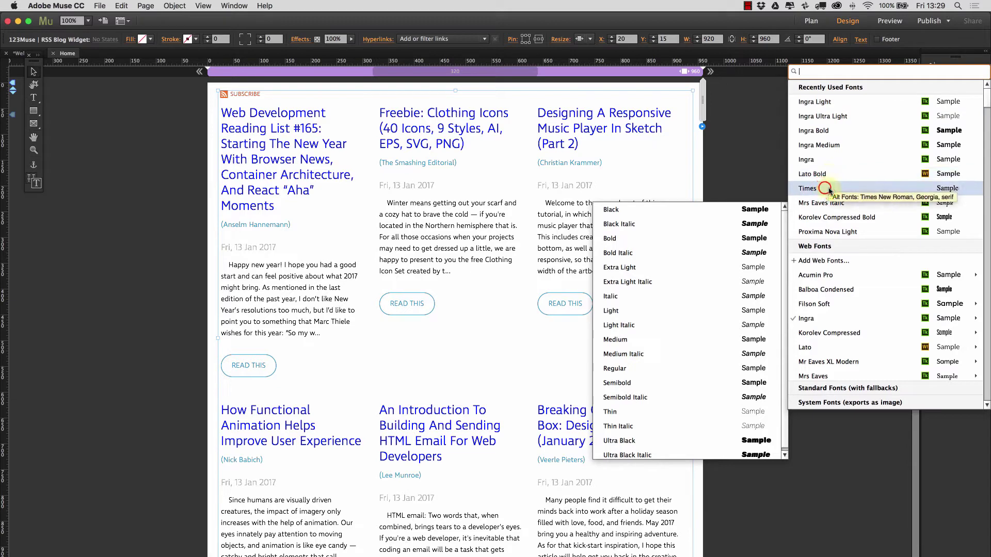
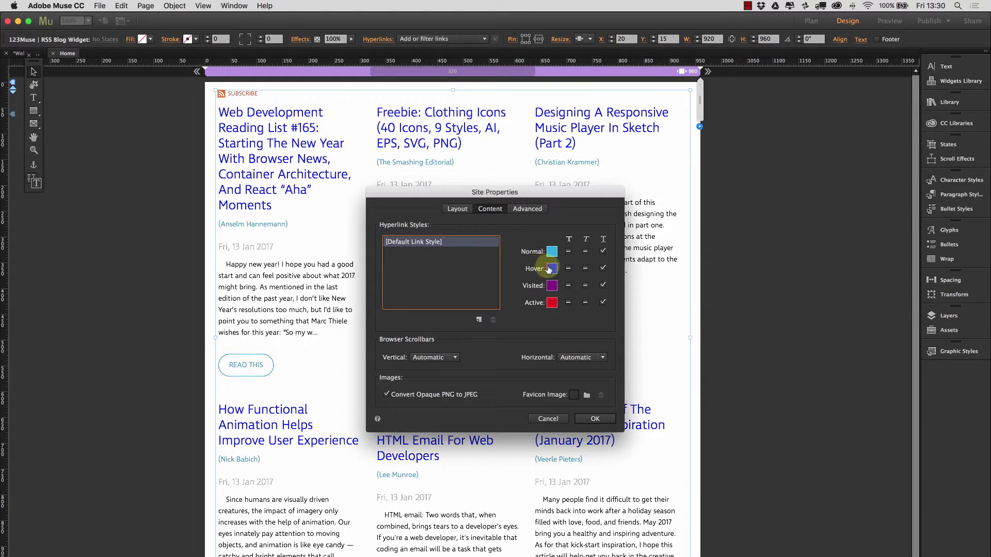
# Step: Set the hover colour of the default link style to green in the site properties
pyautogui.click(552, 269)
pyautogui.click(696, 301)
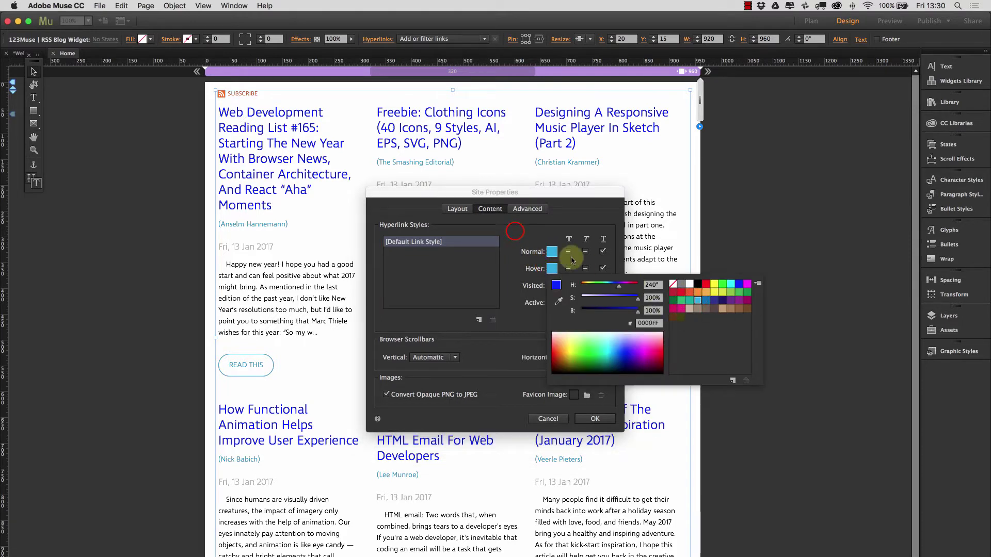
pyautogui.click(553, 269)
pyautogui.click(554, 271)
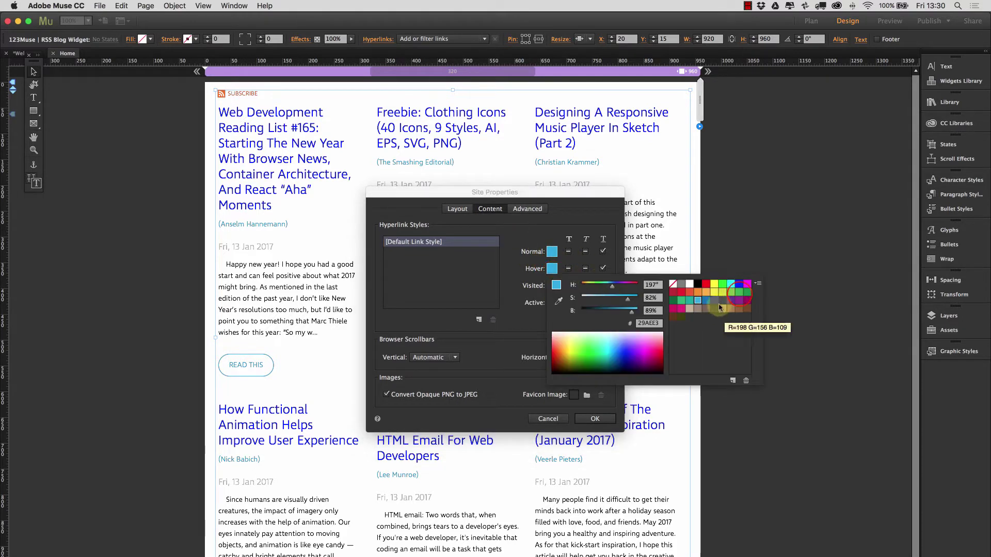
pyautogui.click(739, 293)
# Step: Set the visited colour of the default link style to light blue 29AEE3
pyautogui.click(556, 286)
pyautogui.click(535, 239)
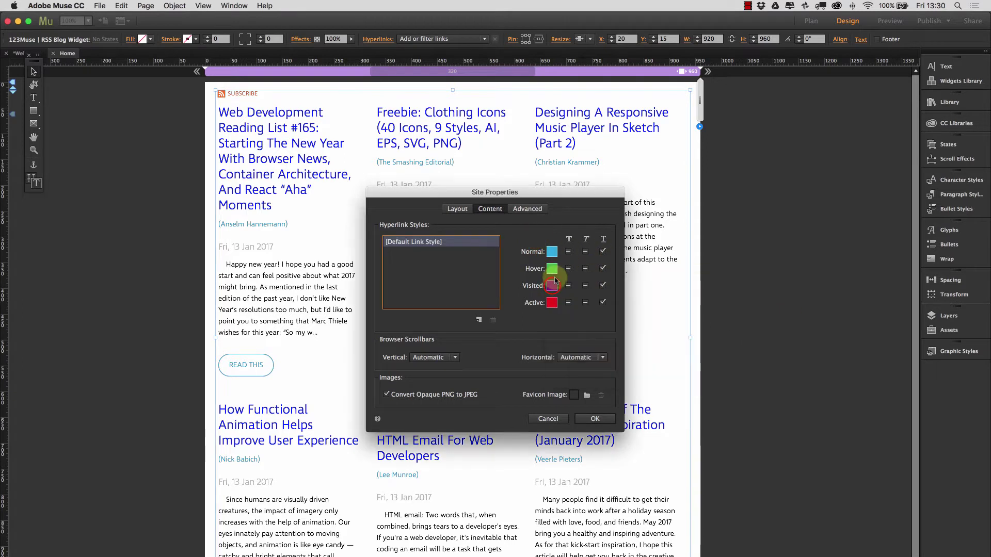
pyautogui.click(556, 302)
pyautogui.click(700, 318)
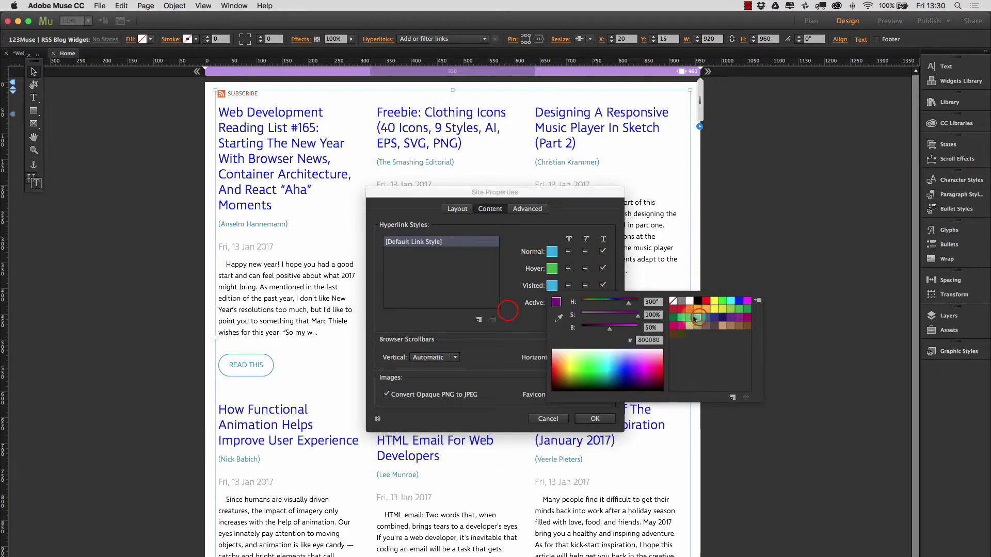
# Step: Set the active colour of the default link style to none
pyautogui.click(552, 303)
pyautogui.click(552, 302)
pyautogui.click(674, 318)
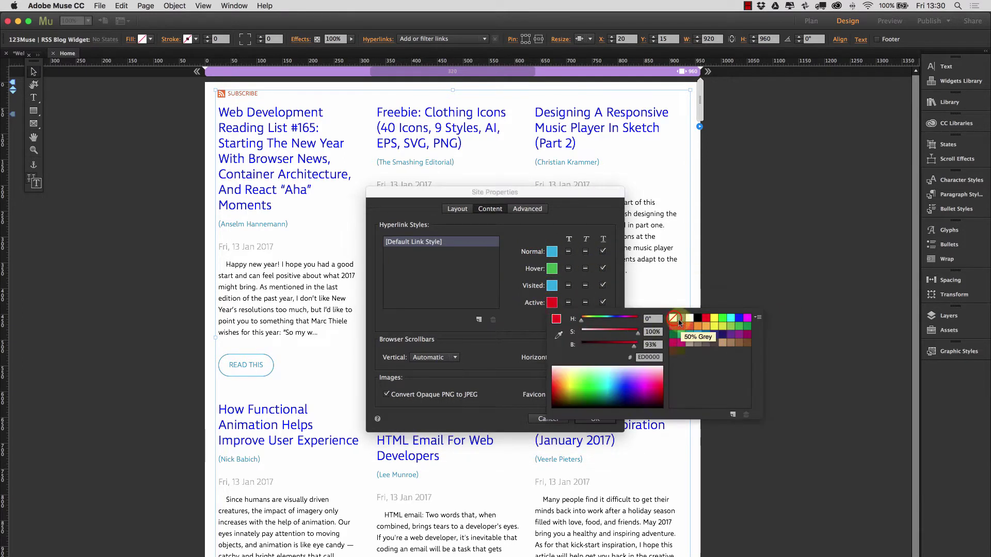
pyautogui.click(536, 237)
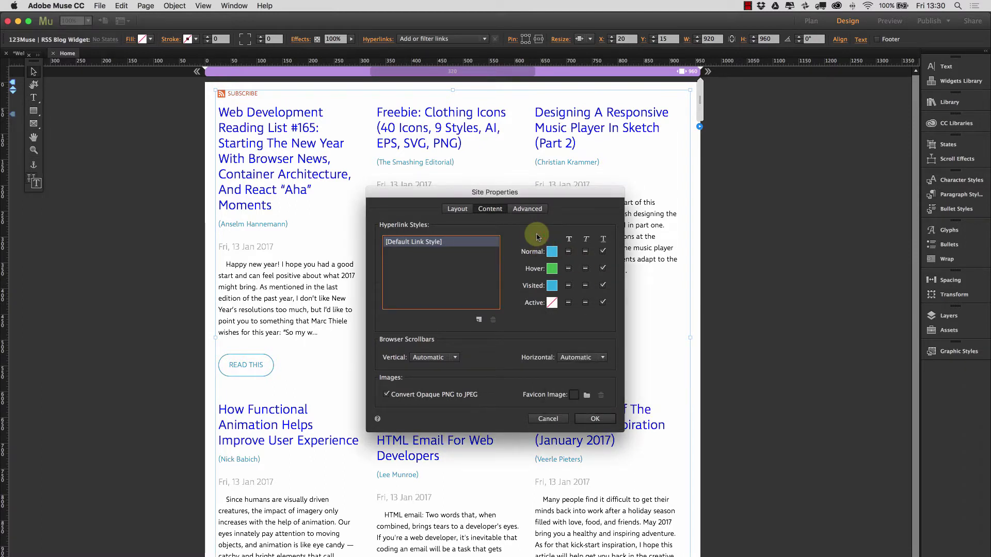
# Step: Turn on bold for the normal, hover, visited and active states of the default link style and apply the site properties
pyautogui.click(569, 252)
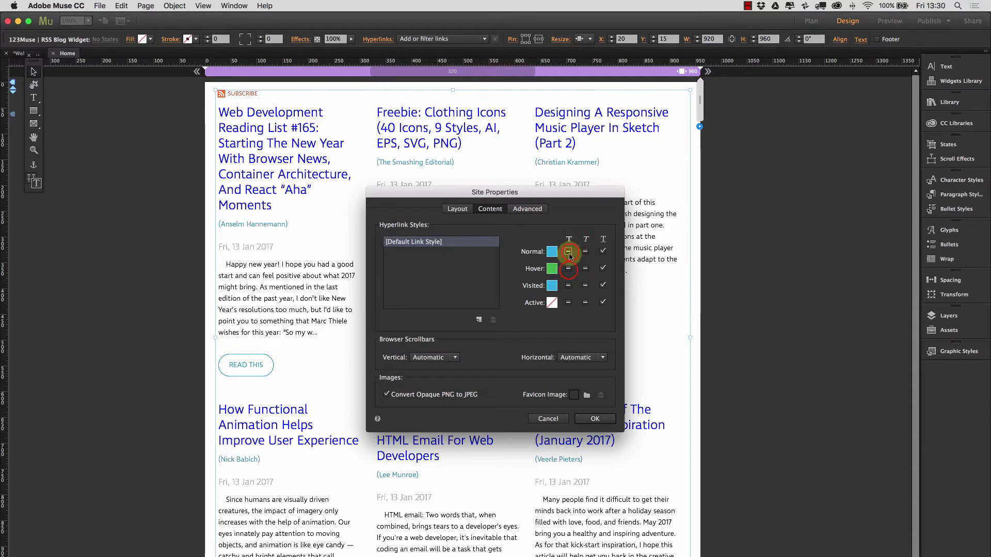
pyautogui.click(569, 268)
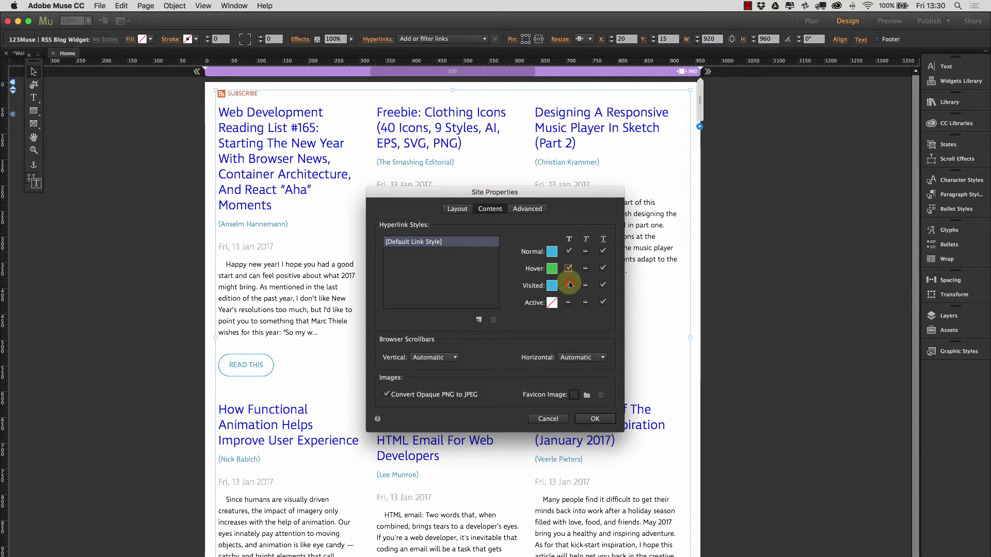
pyautogui.click(569, 303)
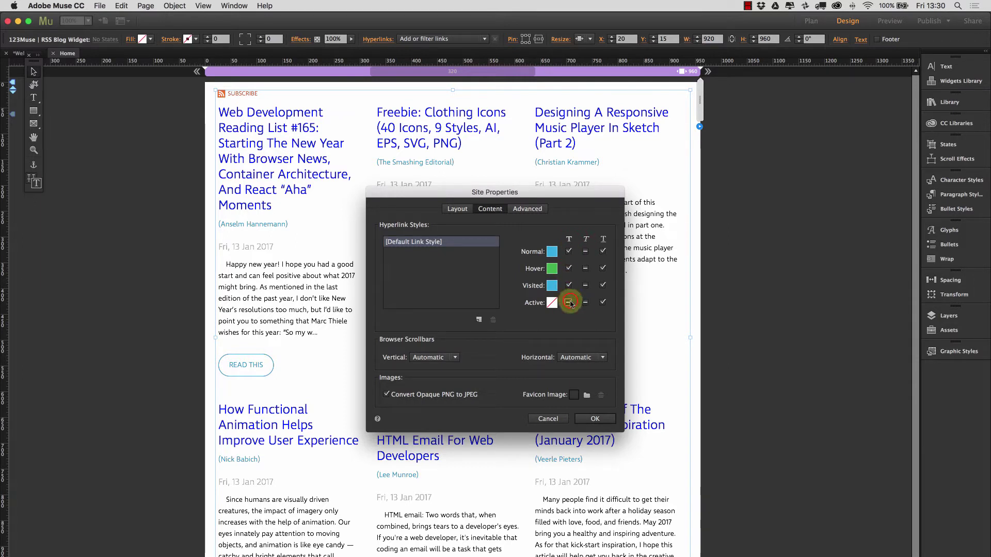
pyautogui.click(596, 419)
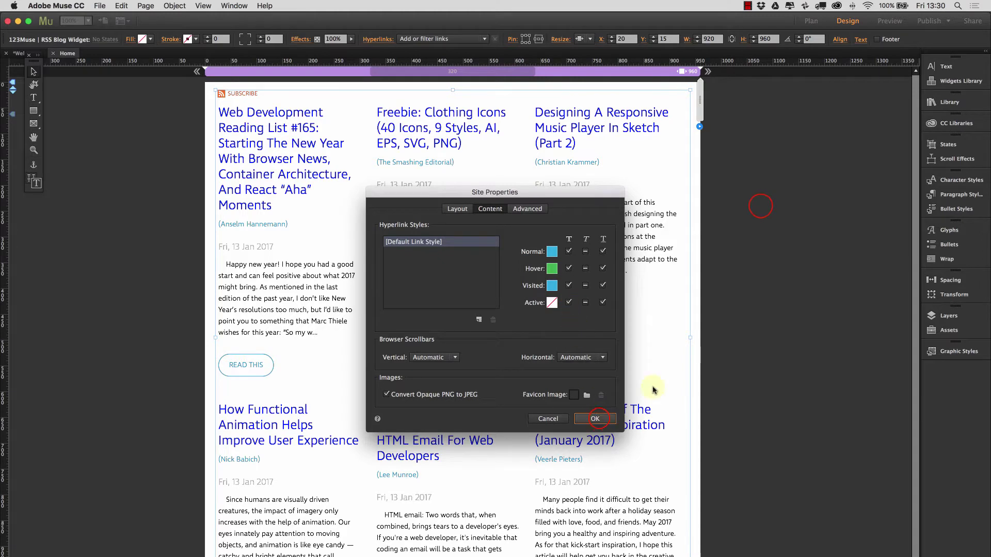
# Step: Set the RSS widget's number of posts to 6 and close its options
pyautogui.click(693, 131)
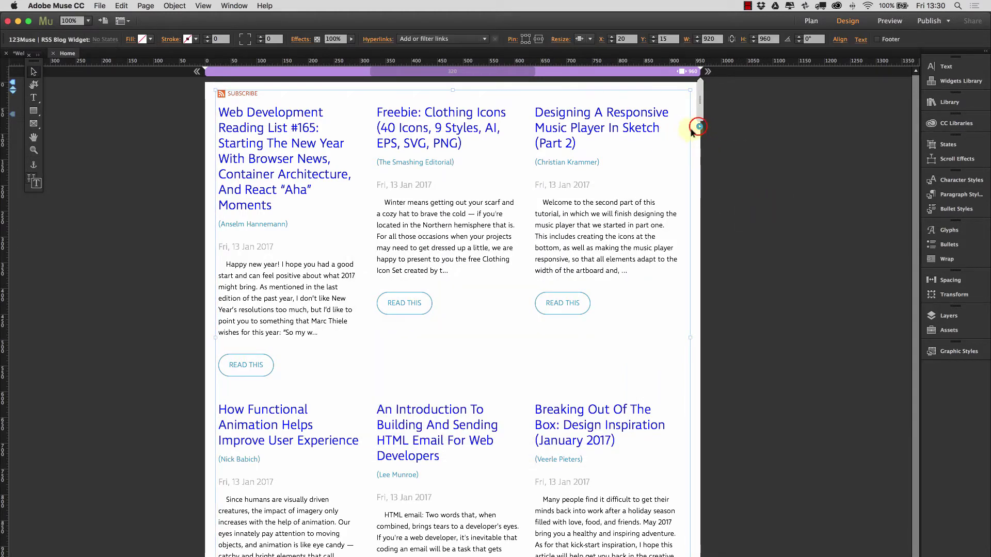
pyautogui.click(811, 180)
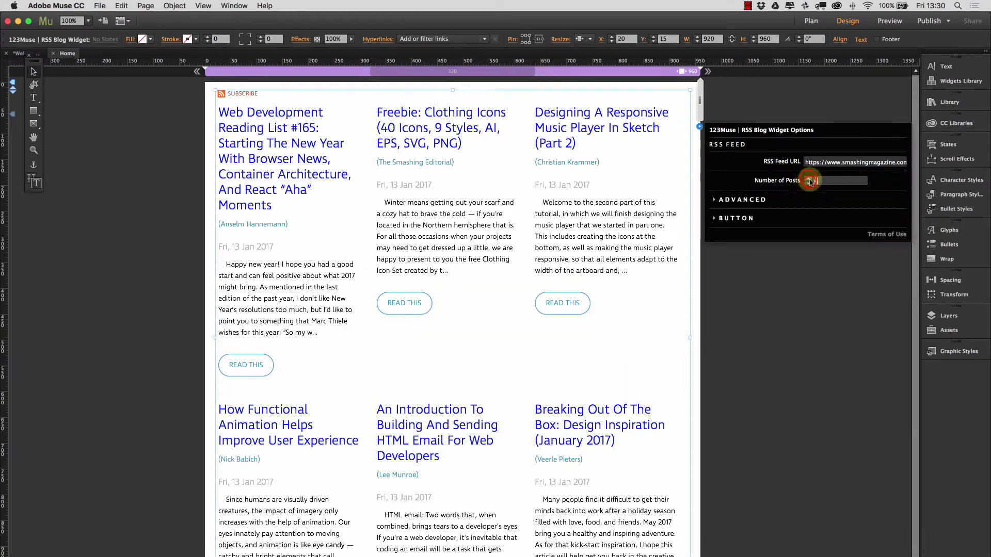
pyautogui.write('6')
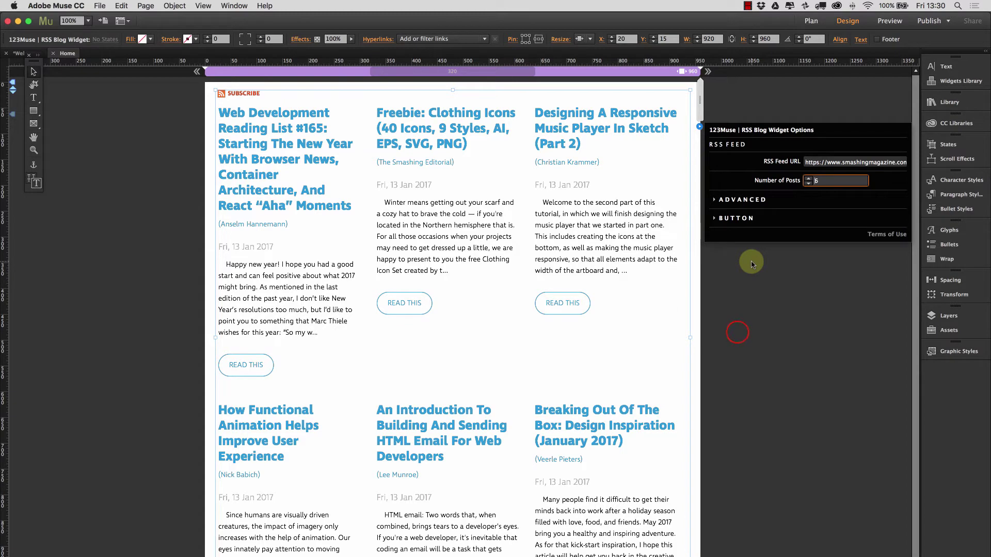
pyautogui.click(738, 335)
# Step: Preview the page in the browser, check the post layout at wider and narrower window widths, and close the preview
pyautogui.press('super+shift+e')
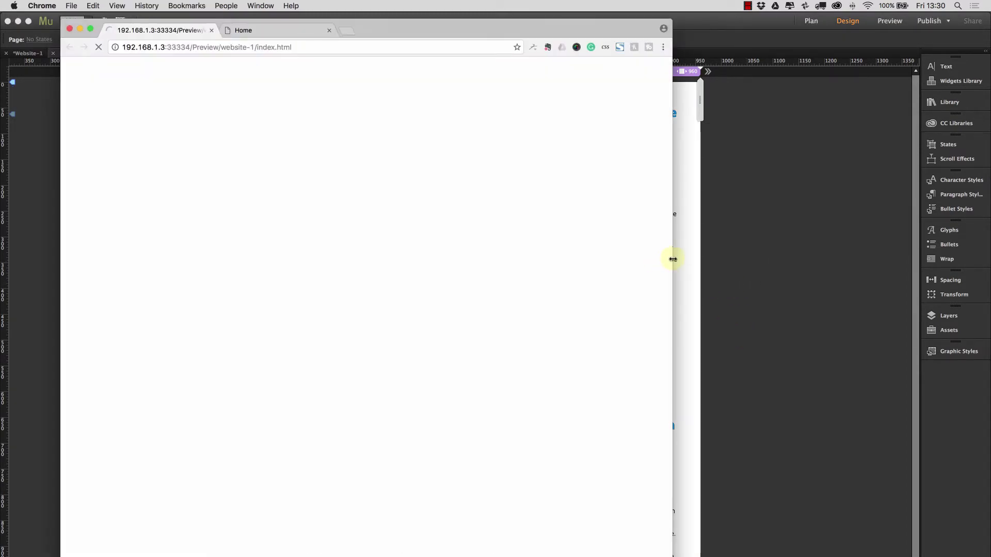
pyautogui.moveTo(673, 259); pyautogui.dragTo(942, 263)
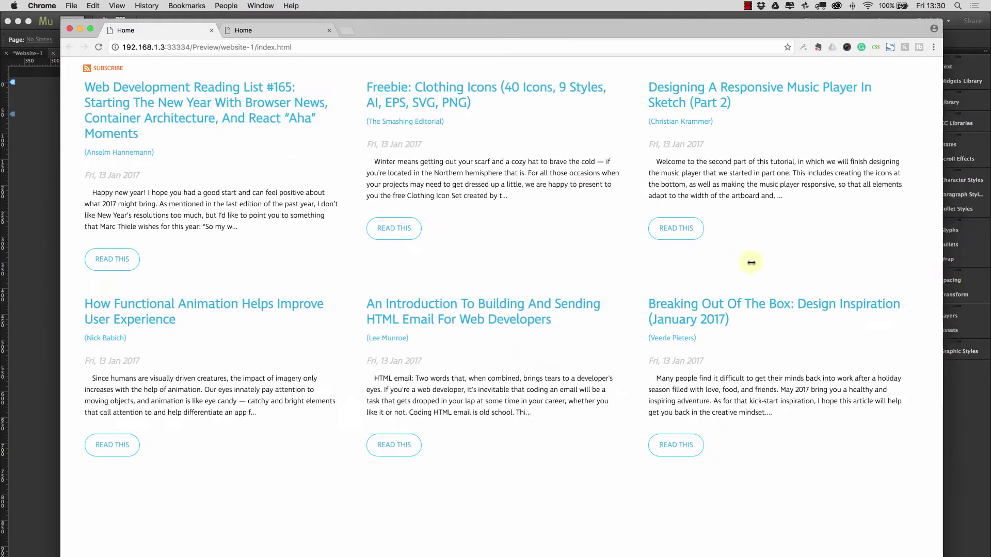
pyautogui.moveTo(751, 263); pyautogui.dragTo(769, 288)
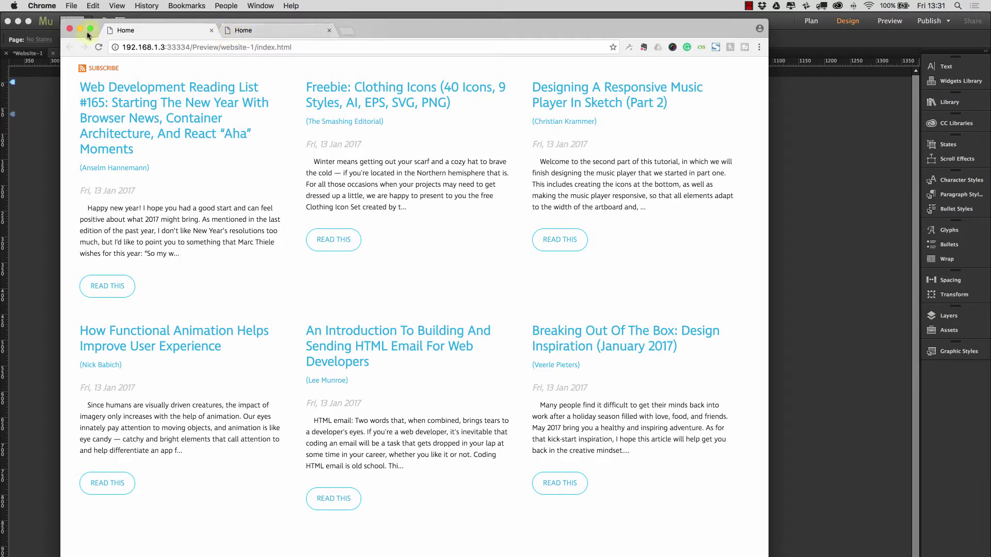
pyautogui.click(70, 30)
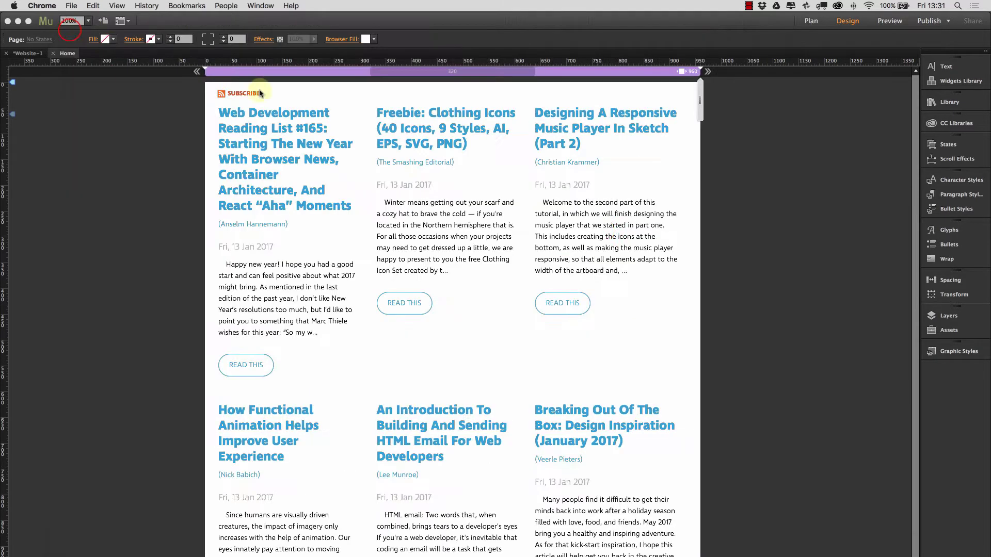
# Step: Select the RSS widget and expand its advanced options
pyautogui.click(603, 231)
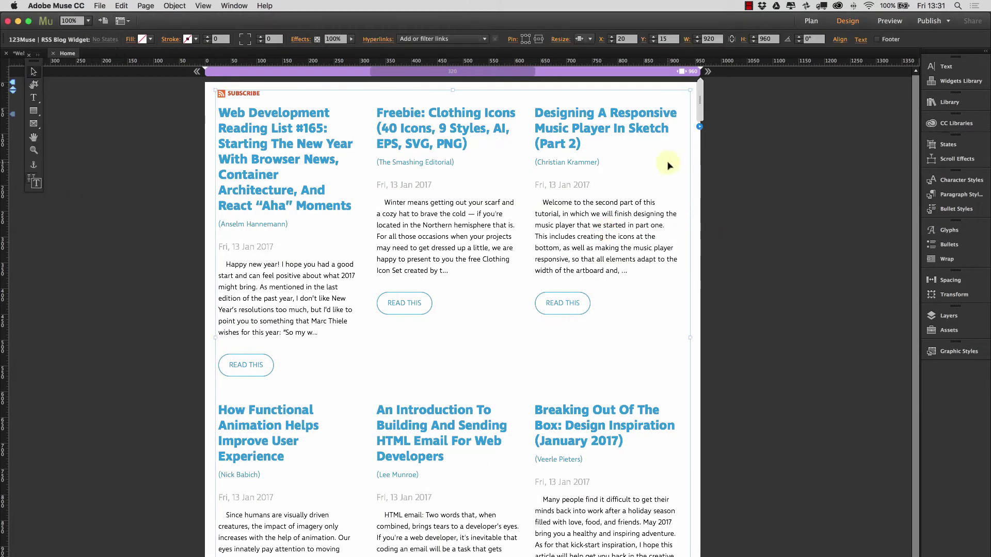
pyautogui.click(700, 126)
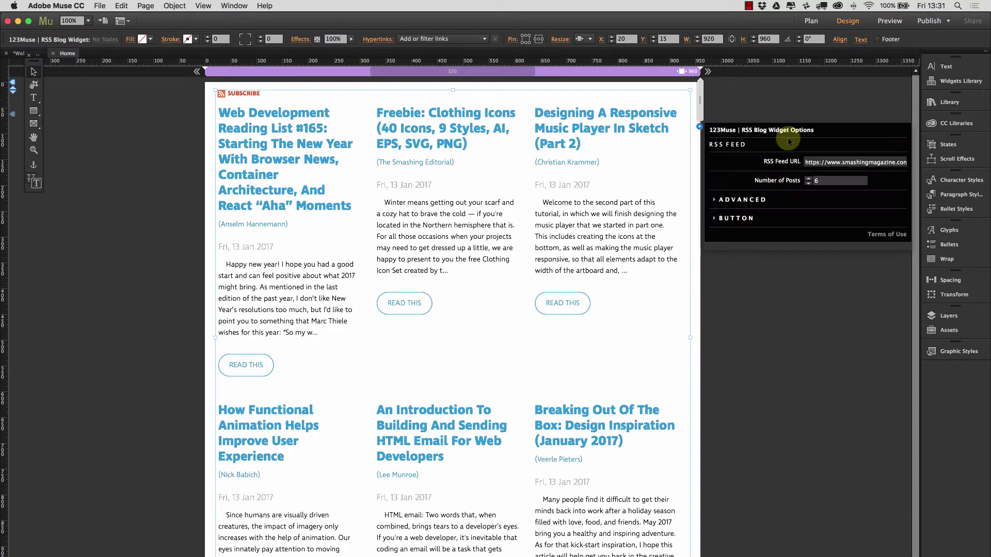
pyautogui.click(716, 200)
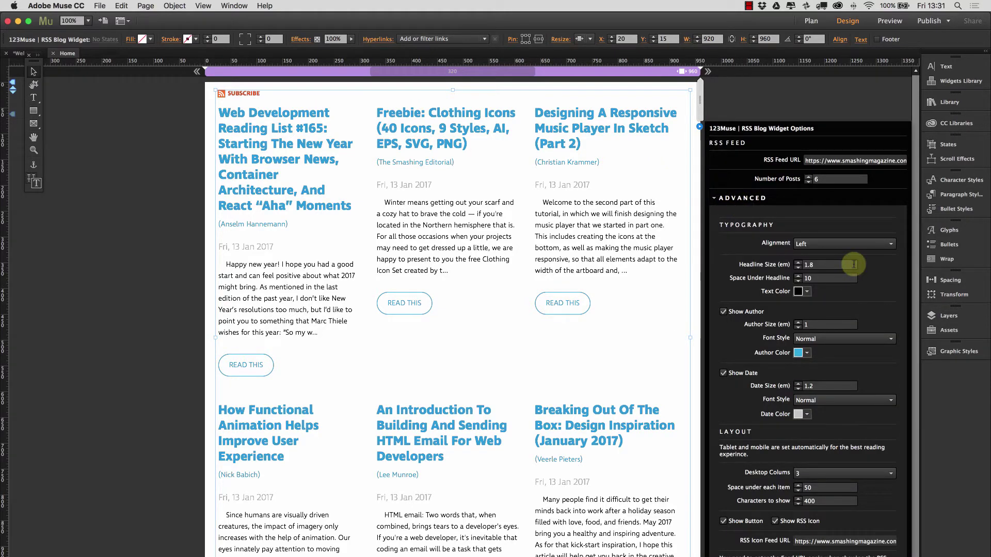
# Step: Try the Center, Right and Justify text alignments on the RSS widget and return it to Left
pyautogui.click(830, 246)
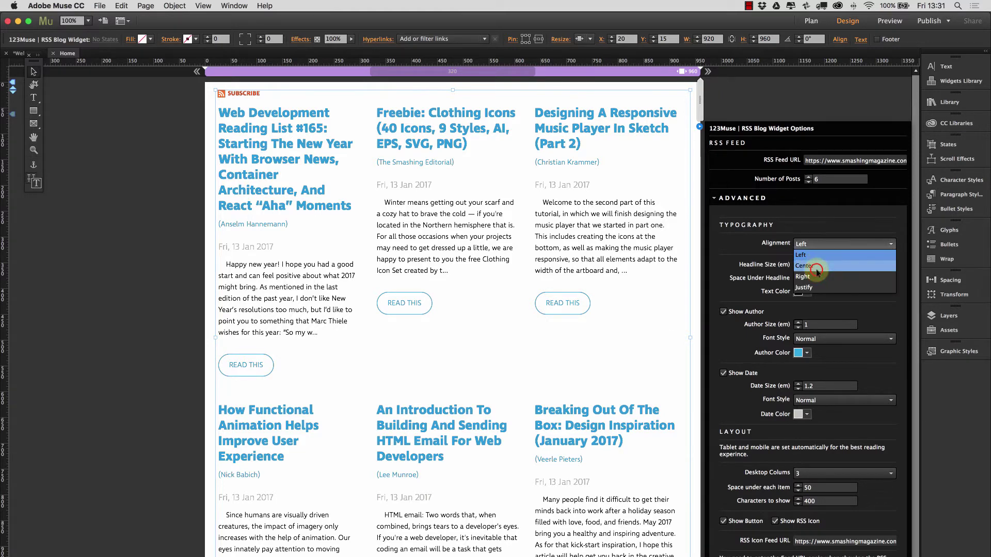
pyautogui.click(817, 271)
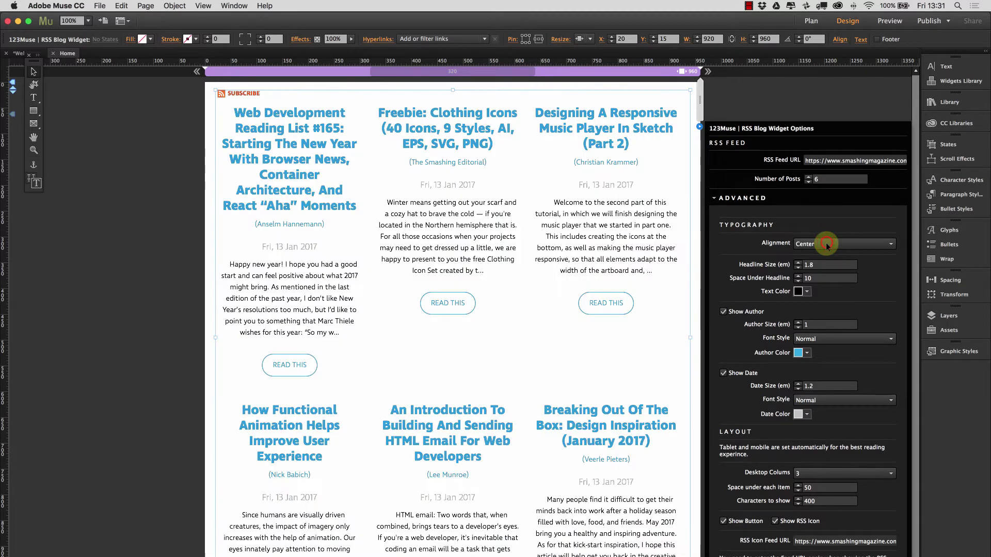
pyautogui.click(826, 242)
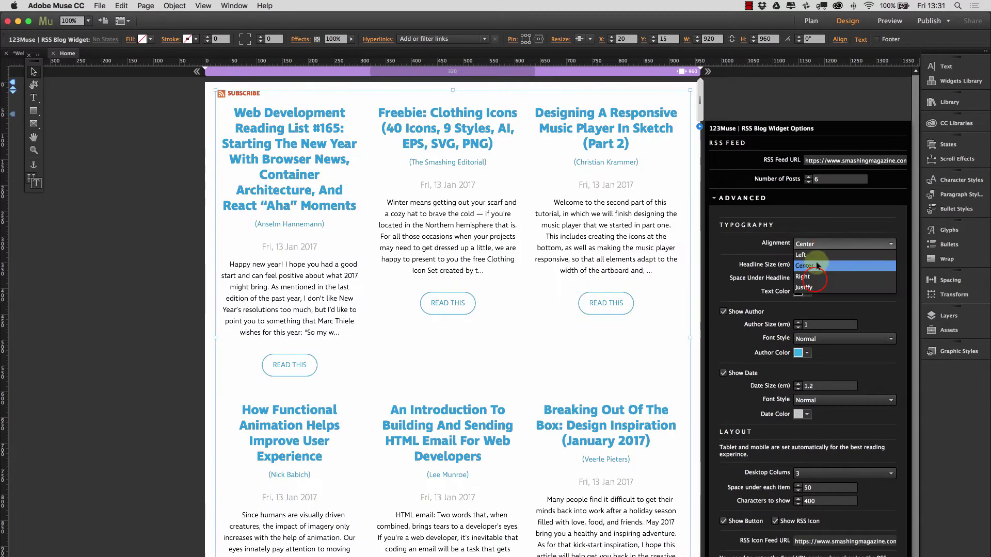
pyautogui.click(816, 276)
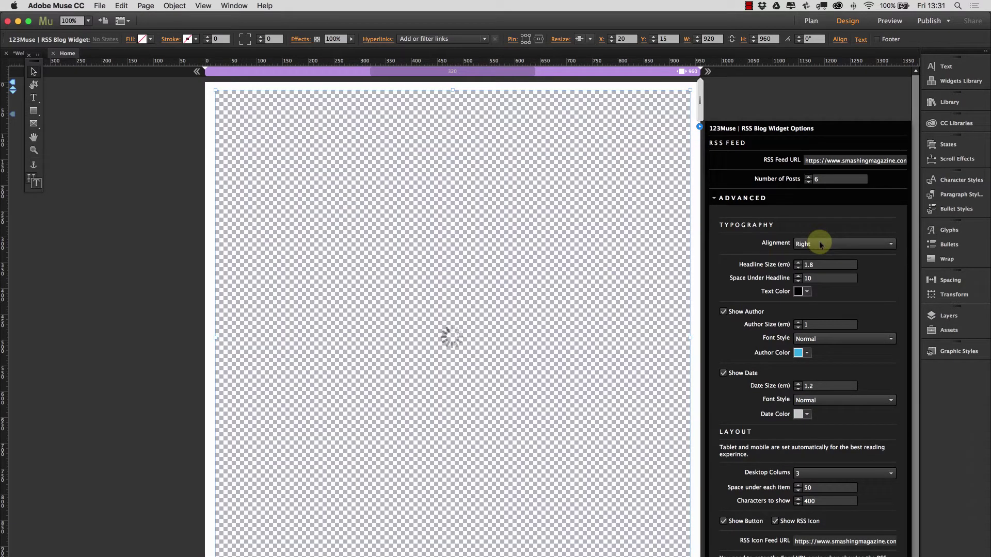
pyautogui.click(821, 243)
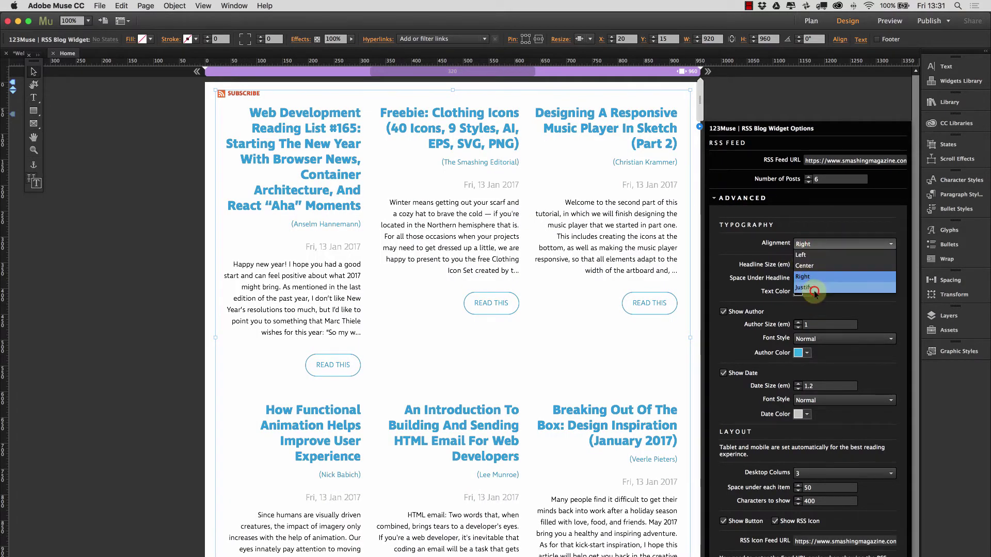
pyautogui.press('Return')
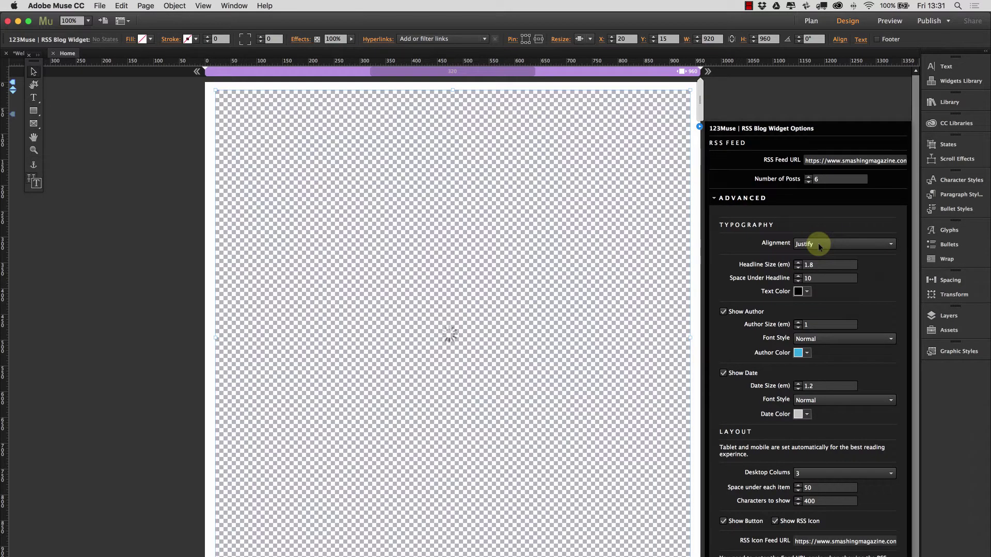
pyautogui.click(819, 243)
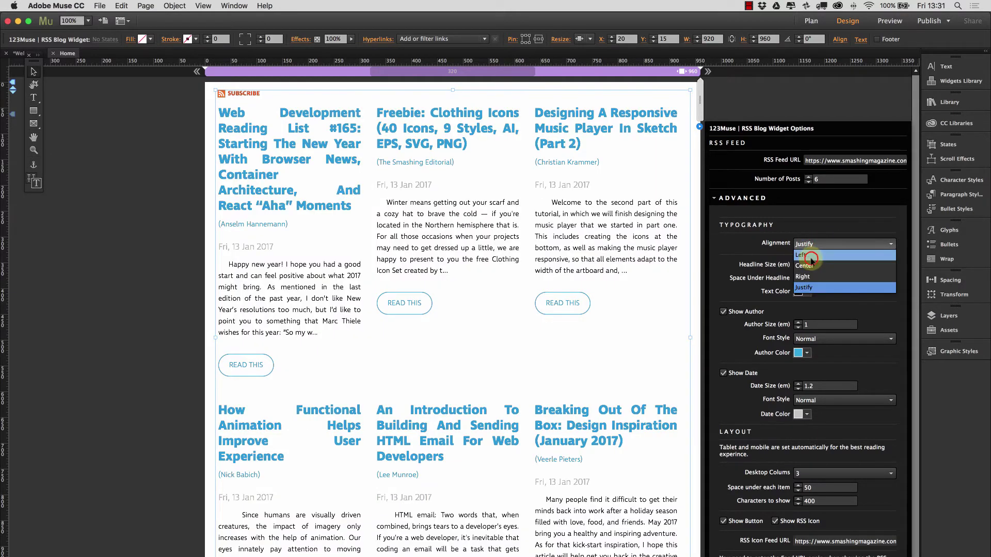
pyautogui.click(811, 256)
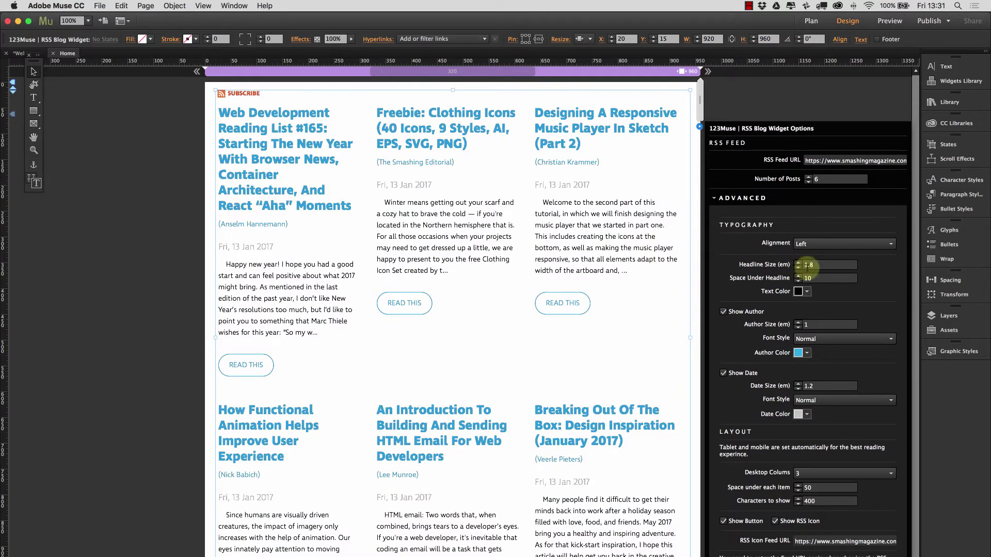
# Step: Try a headline size of 1.6 em on the RSS posts and restore it to 1.8 em
pyautogui.click(798, 268)
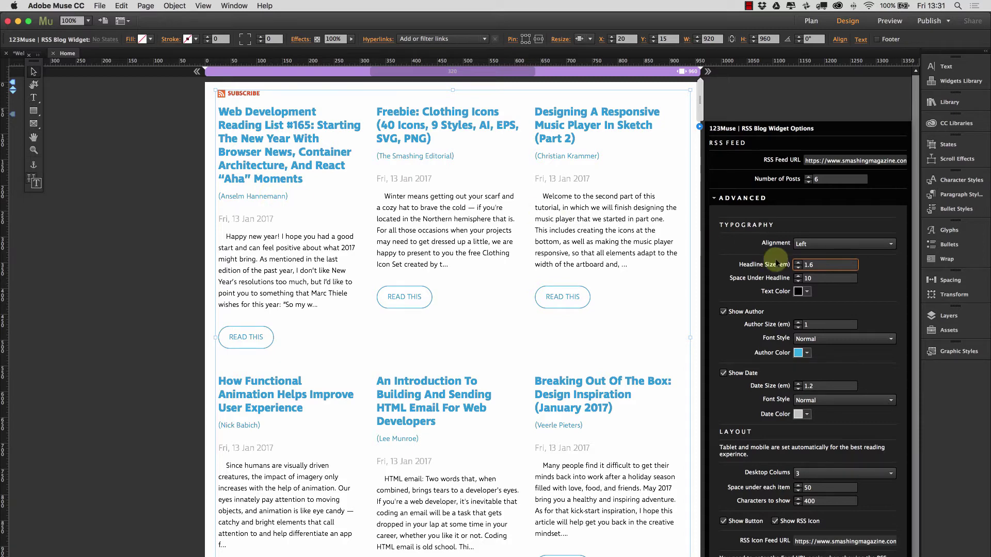
pyautogui.press('Up')
pyautogui.press('Up')
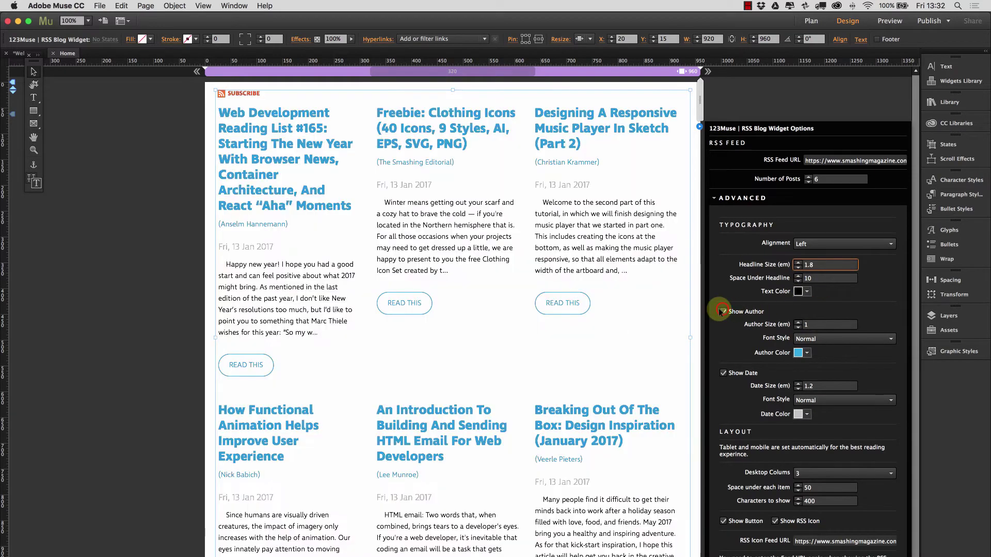
# Step: Try hiding the posts' author and date one after the other, restoring each, and view the author's font style choices
pyautogui.click(722, 312)
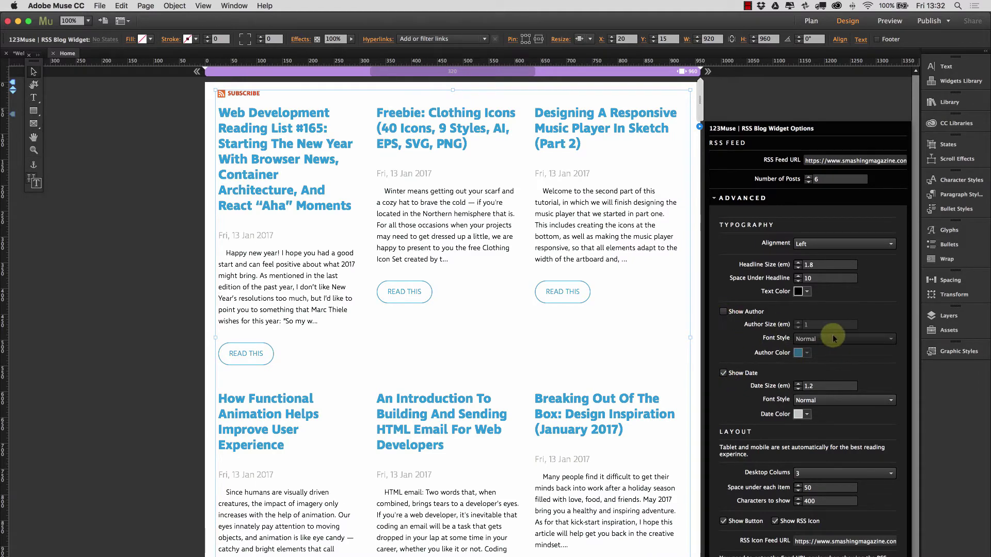
pyautogui.click(738, 318)
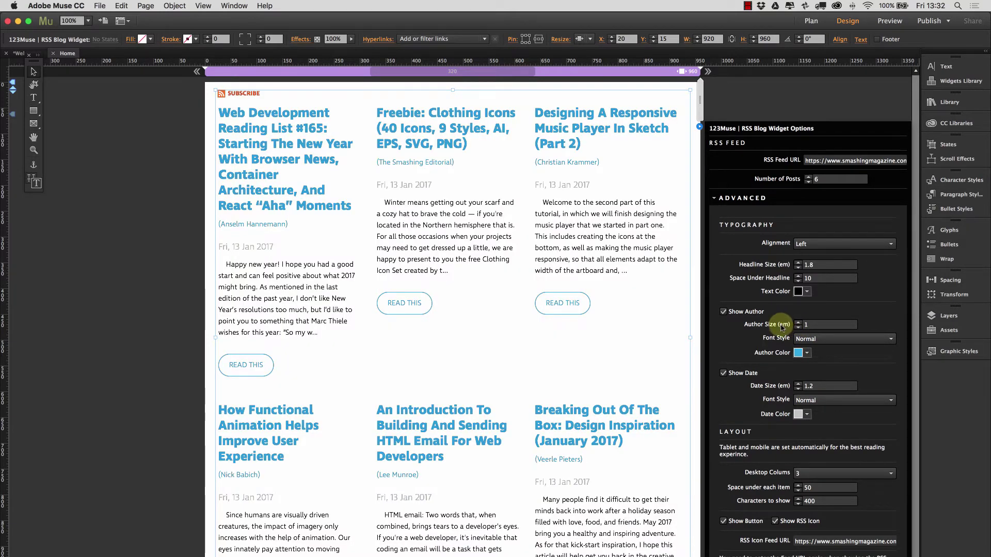
pyautogui.click(829, 339)
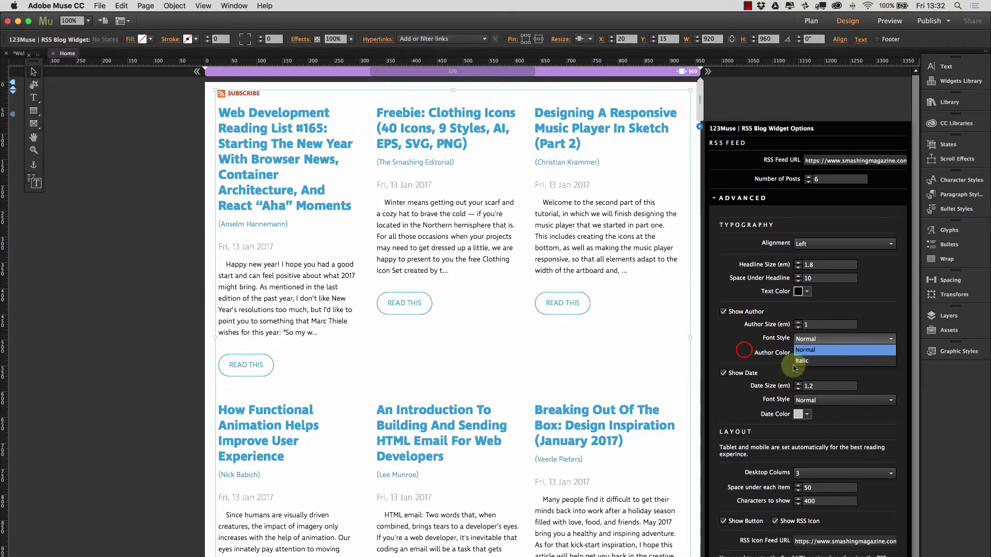
pyautogui.click(794, 368)
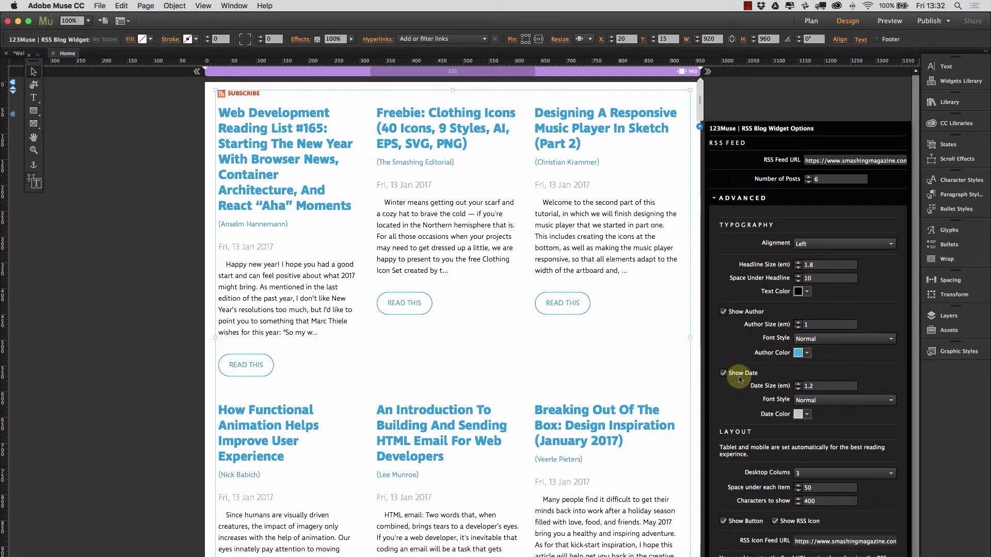
pyautogui.click(723, 374)
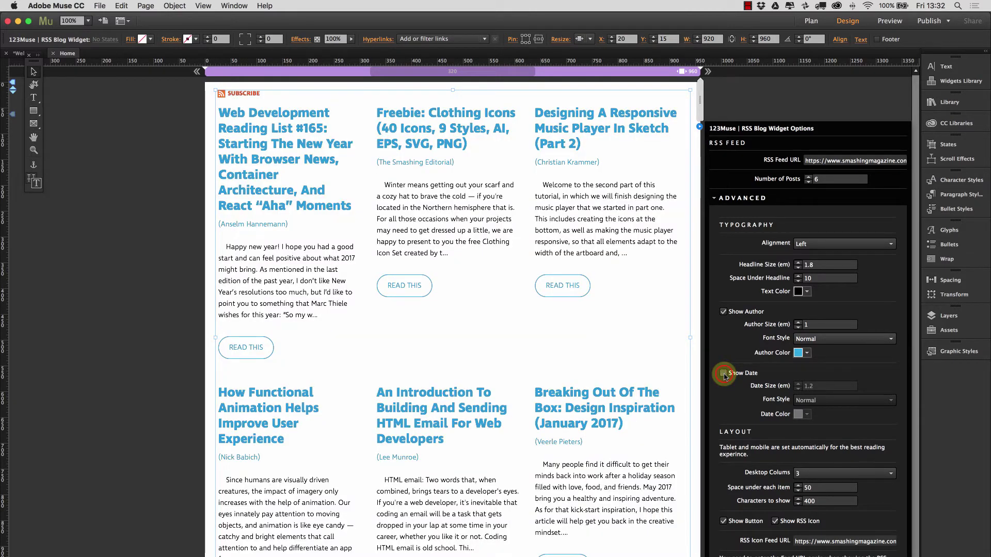
pyautogui.click(723, 373)
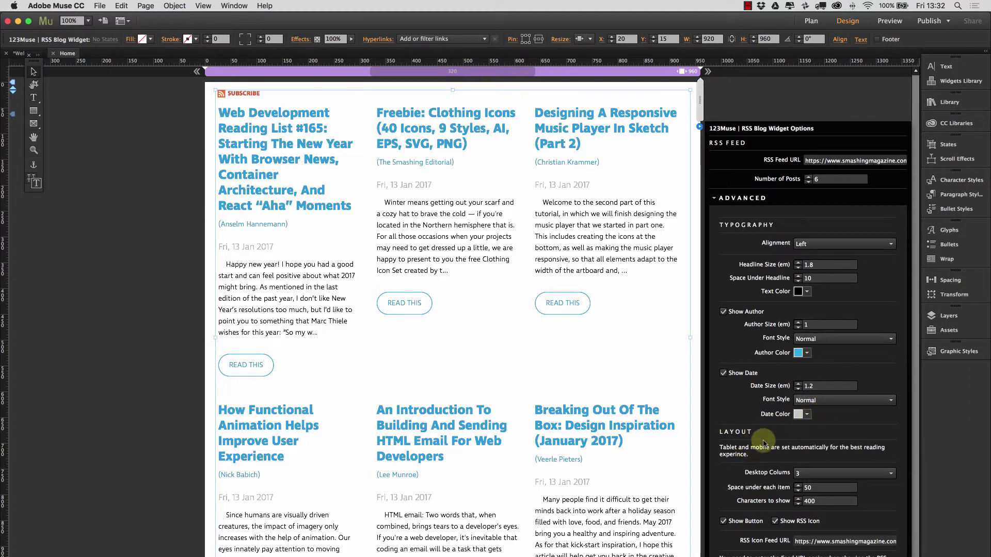
# Step: Try the RSS widget's desktop layout with 1 column and with 2 columns, and return it to 3
pyautogui.click(814, 476)
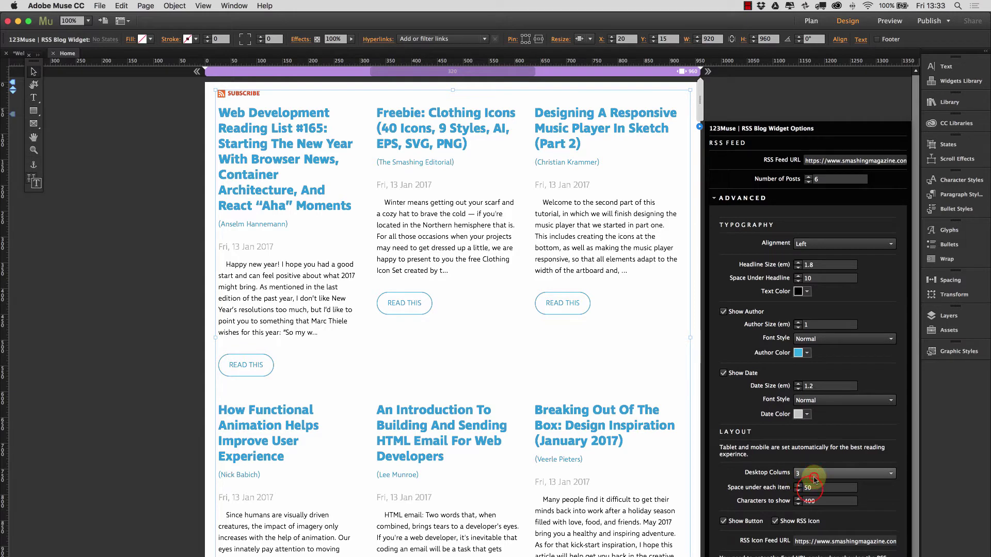
pyautogui.click(810, 488)
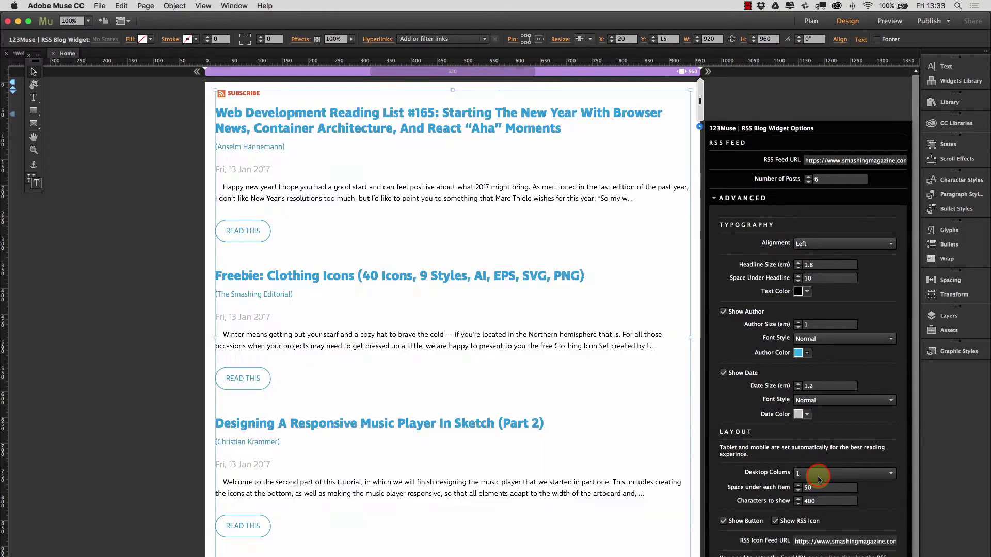
pyautogui.click(818, 476)
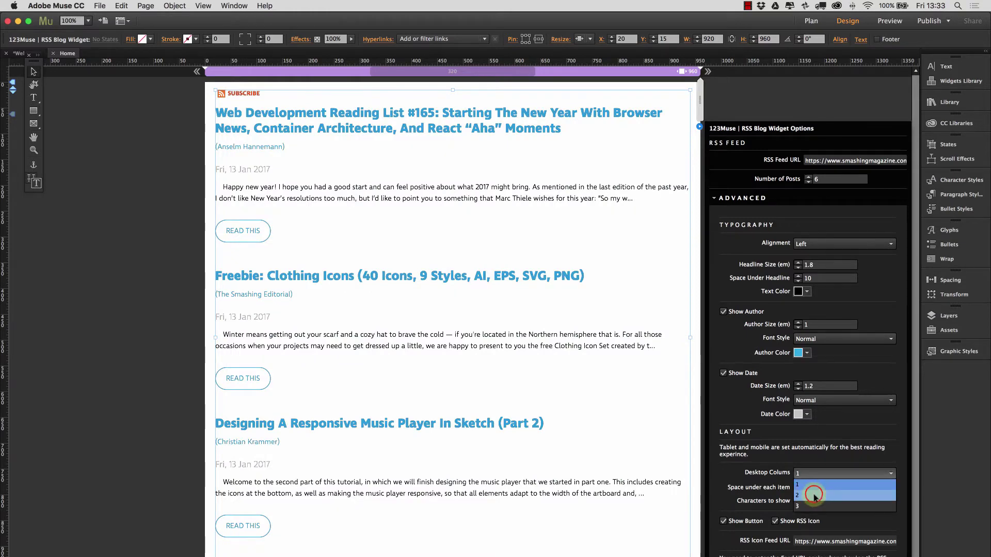
pyautogui.click(855, 497)
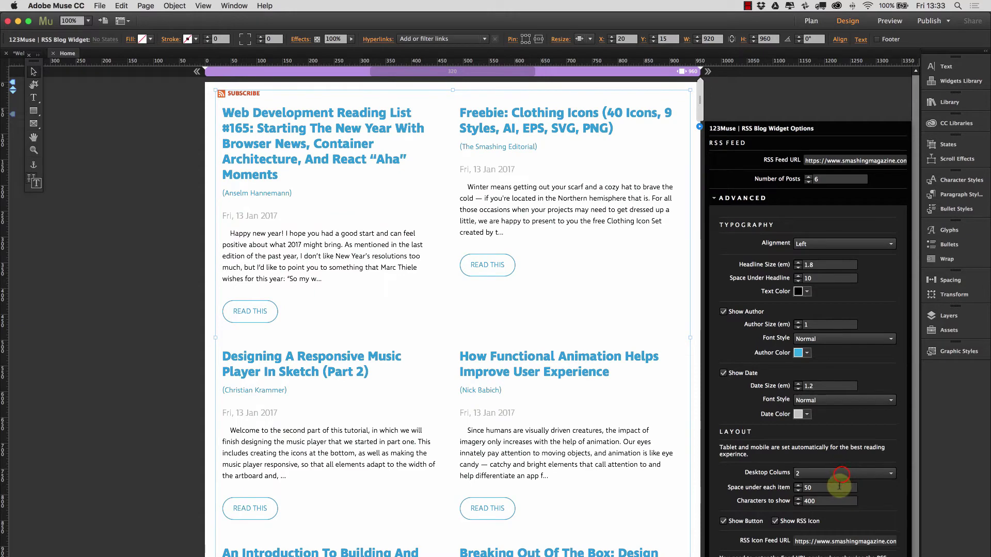
pyautogui.click(841, 473)
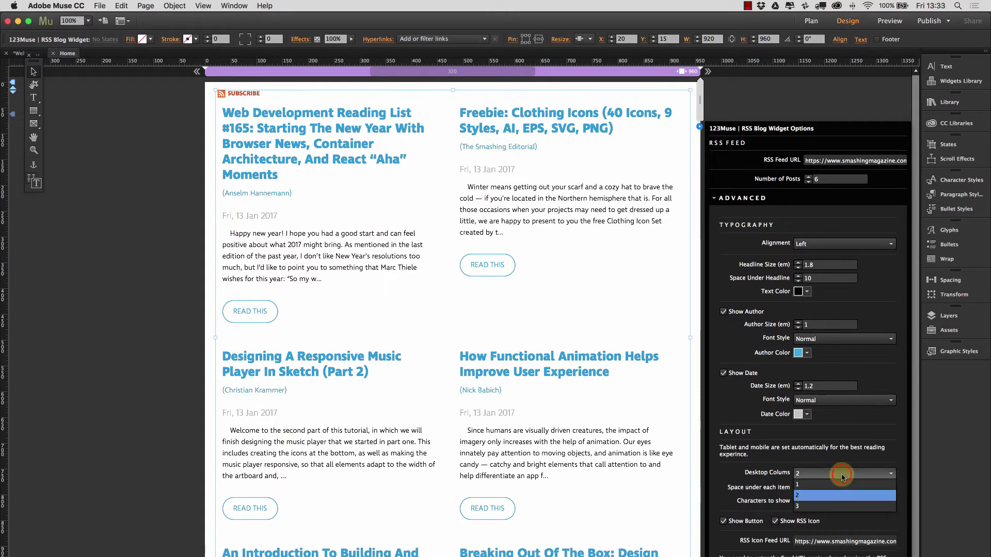
pyautogui.click(826, 506)
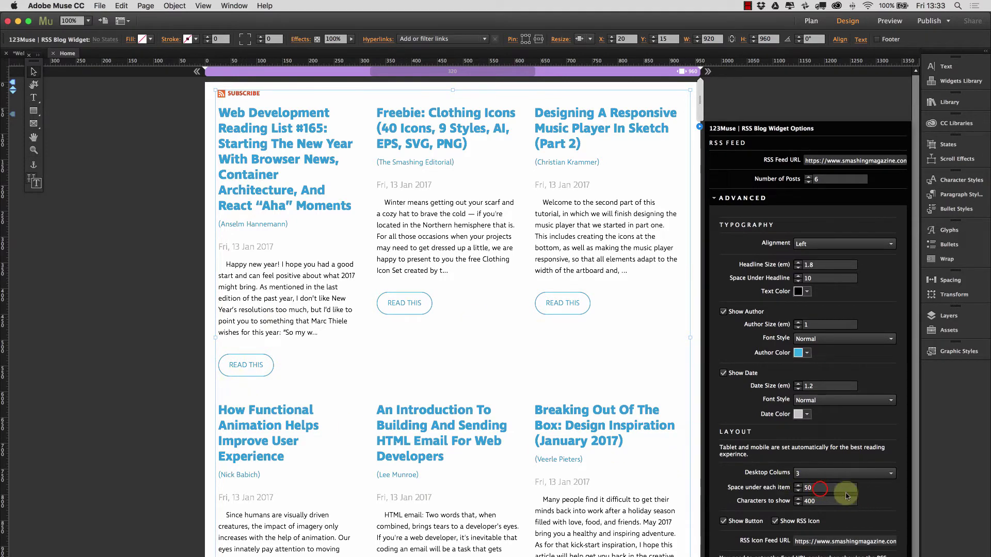
# Step: Try a space of 100 under each RSS item
pyautogui.click(811, 487)
pyautogui.doubleClick(825, 489)
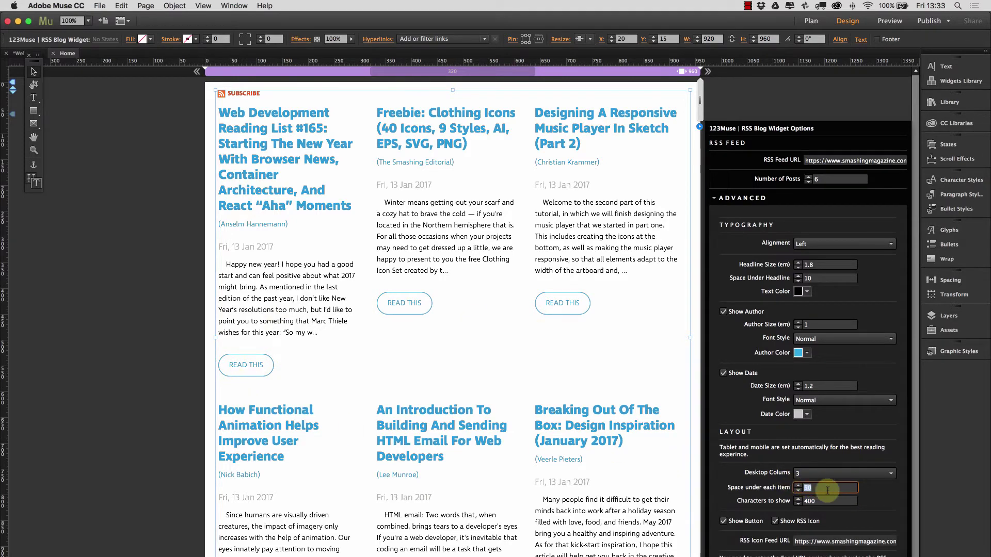
pyautogui.write('100')
pyautogui.press('Return')
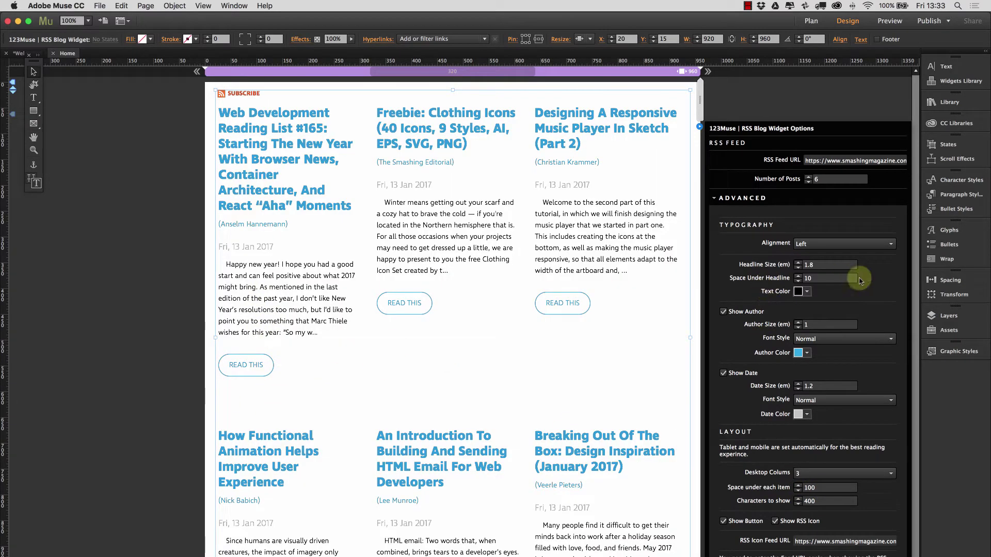
# Step: Reduce the RSS headline size to 1.6 em and set the space under each item to 50
pyautogui.click(798, 268)
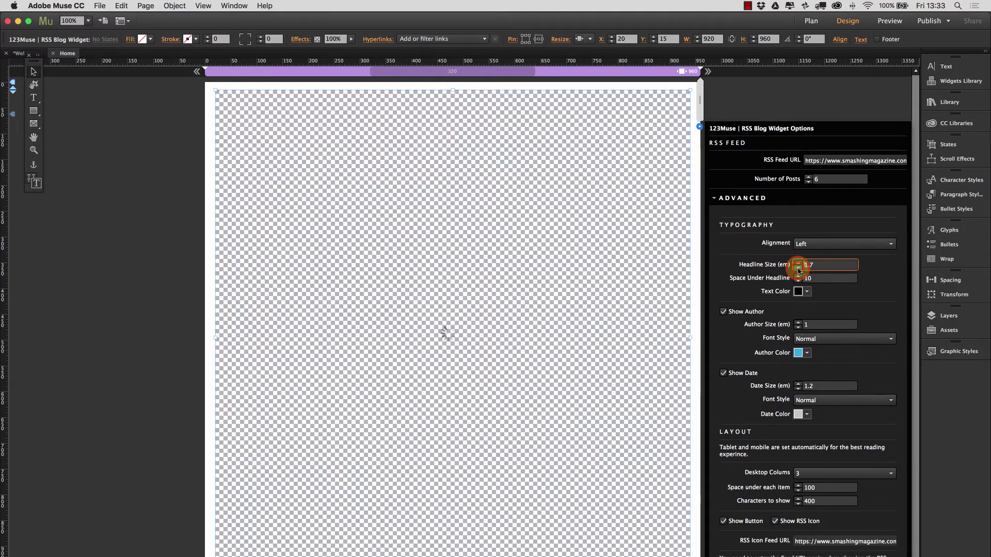
pyautogui.click(798, 269)
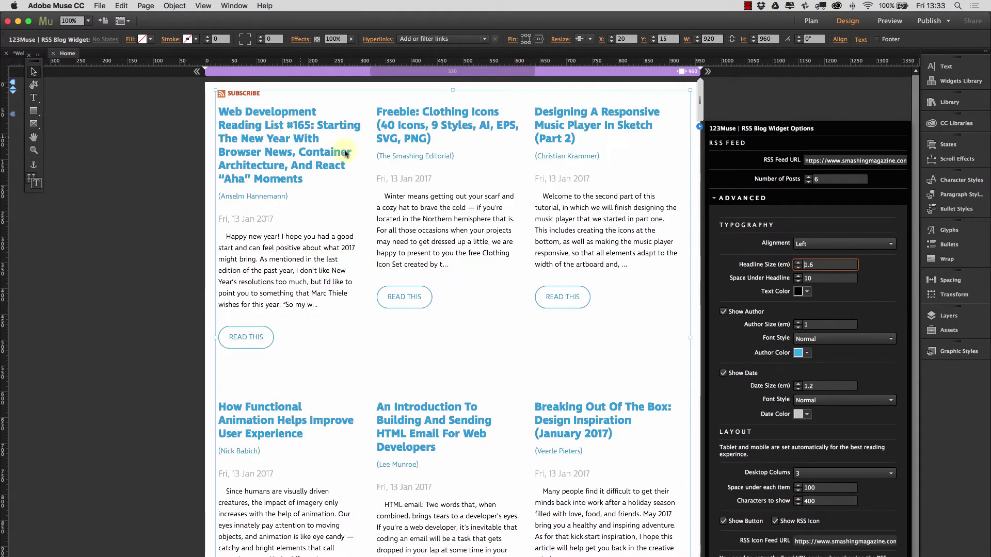
pyautogui.doubleClick(820, 488)
pyautogui.write('50')
pyautogui.press('Return')
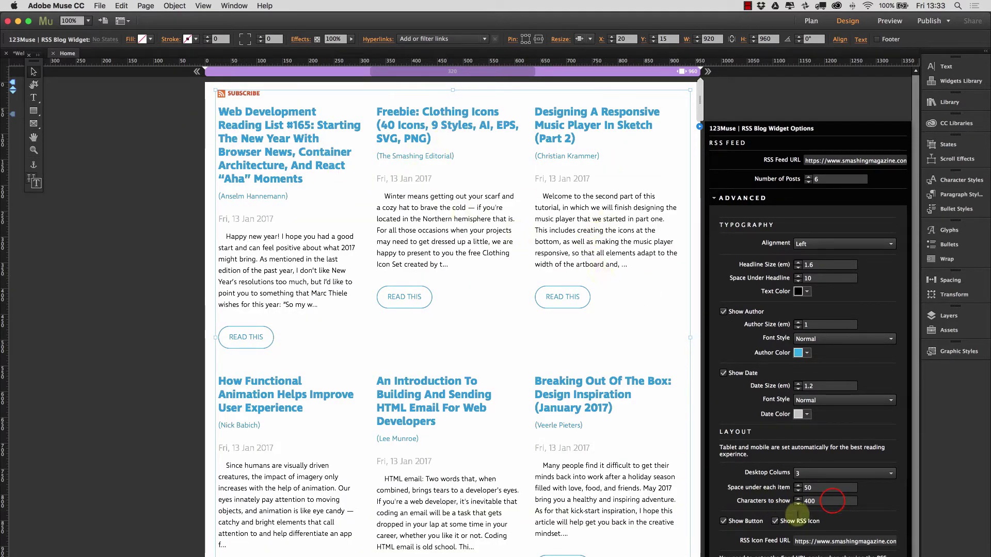
# Step: Try limiting each RSS post's excerpt to 200 characters and restore it to 400
pyautogui.click(833, 501)
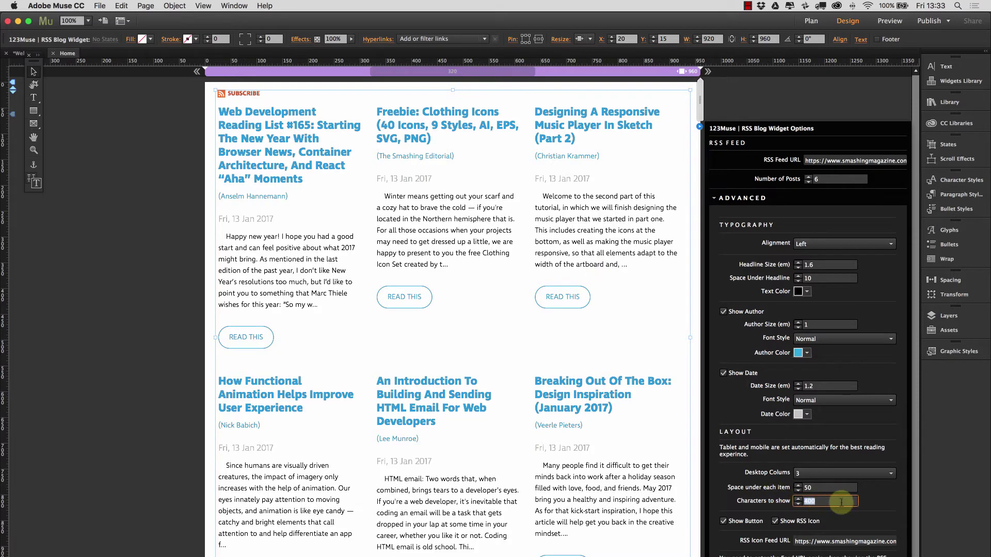
pyautogui.write('200')
pyautogui.press('Return')
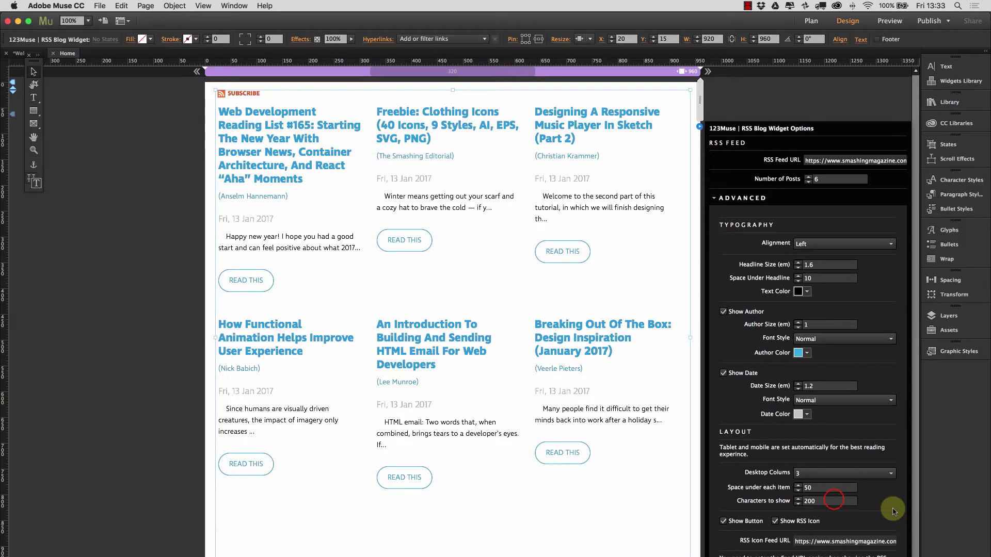
pyautogui.click(834, 500)
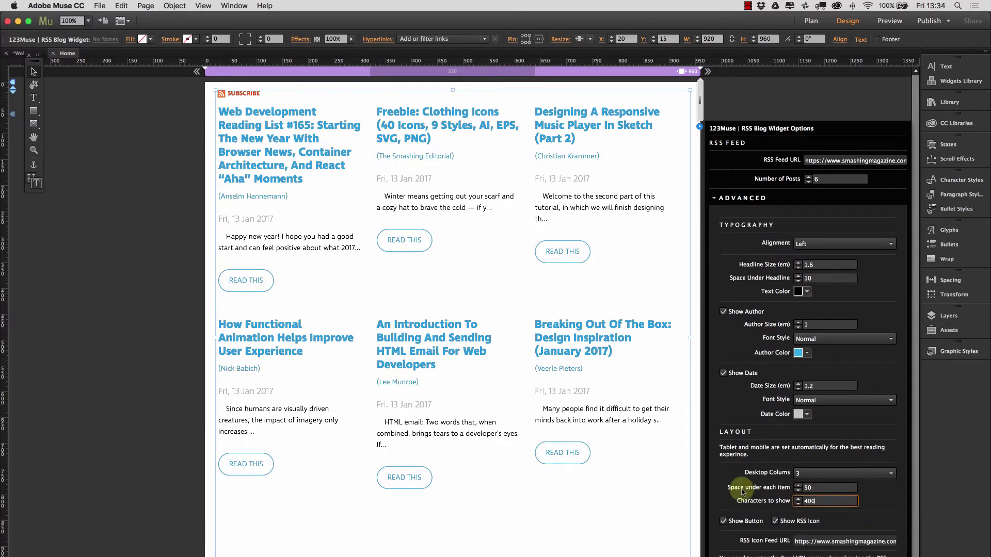
pyautogui.press('Return')
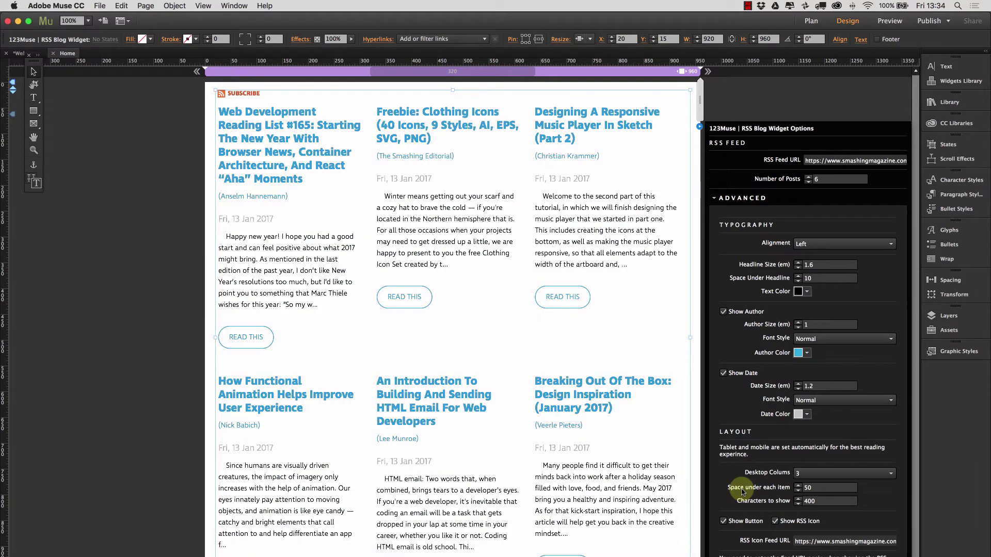
# Step: Try hiding the posts' button and the RSS icon, and show both again
pyautogui.click(723, 521)
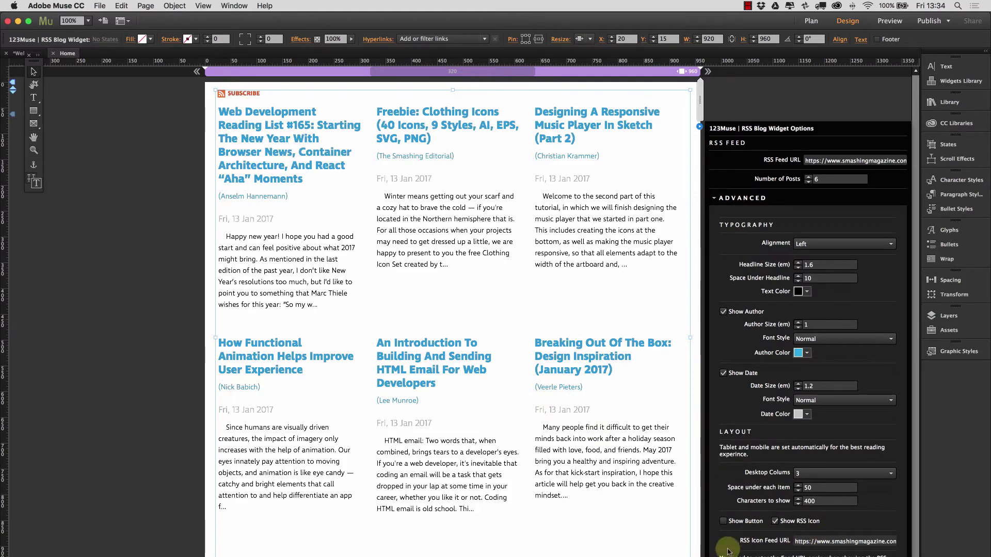
pyautogui.click(775, 521)
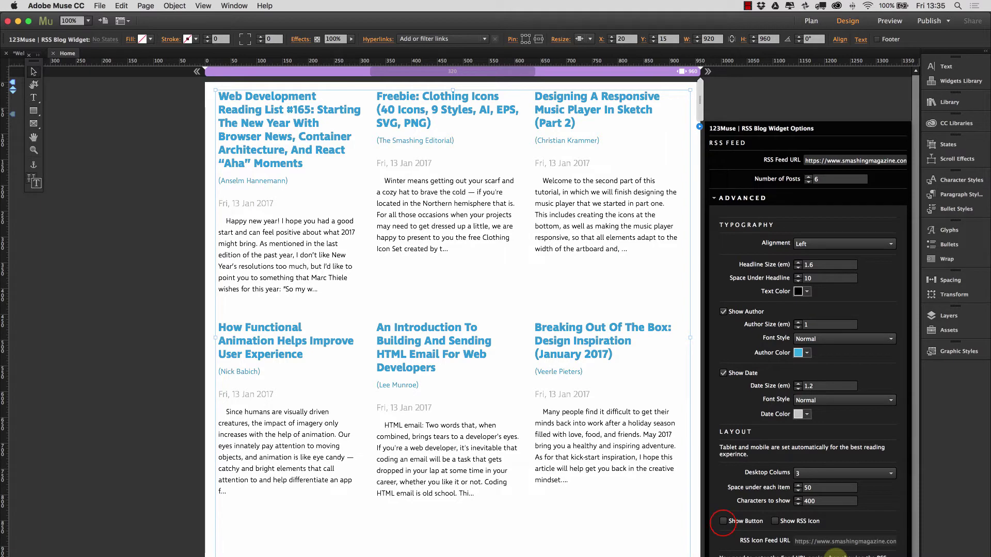
pyautogui.click(723, 522)
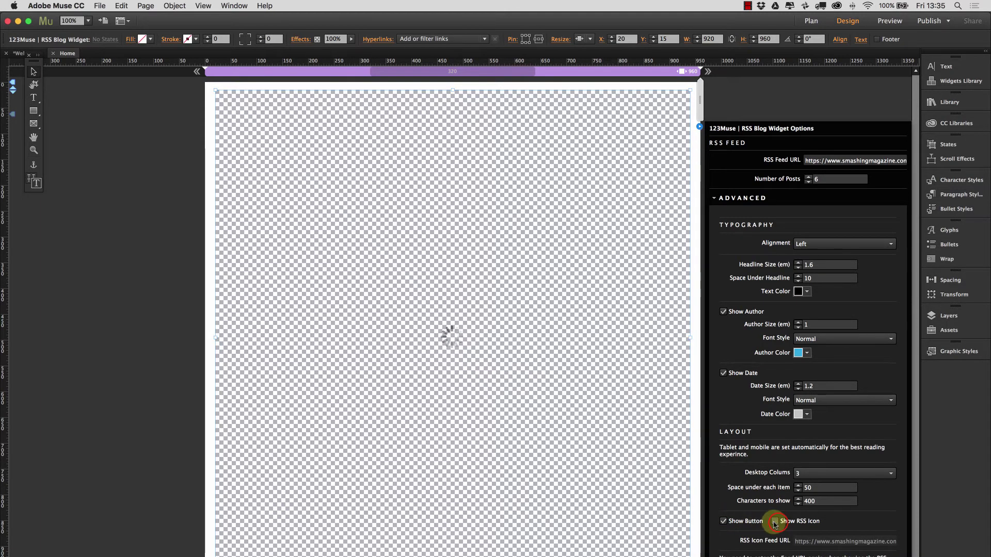
pyautogui.click(774, 521)
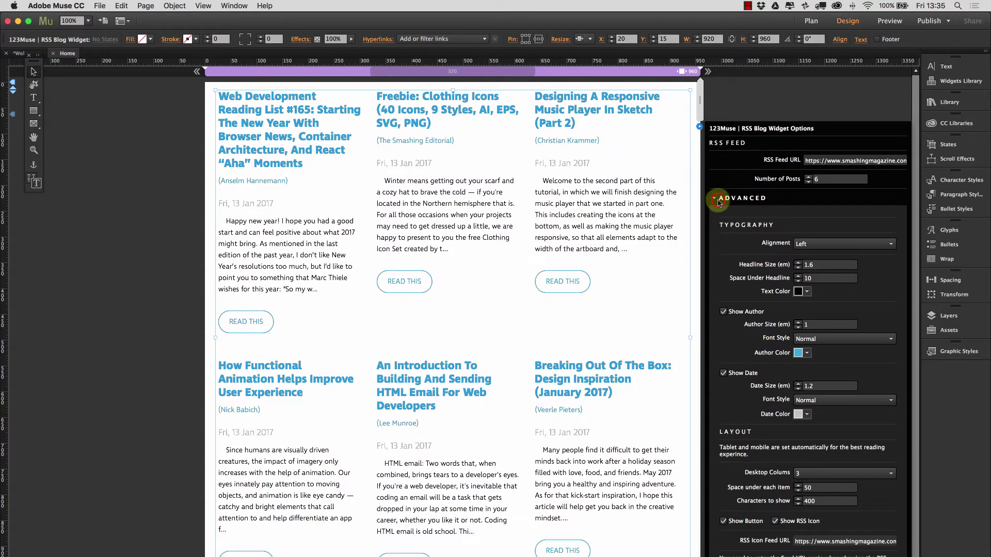
# Step: Collapse the advanced options, expand the button options and set the button colour to blue 29ABE2
pyautogui.click(717, 201)
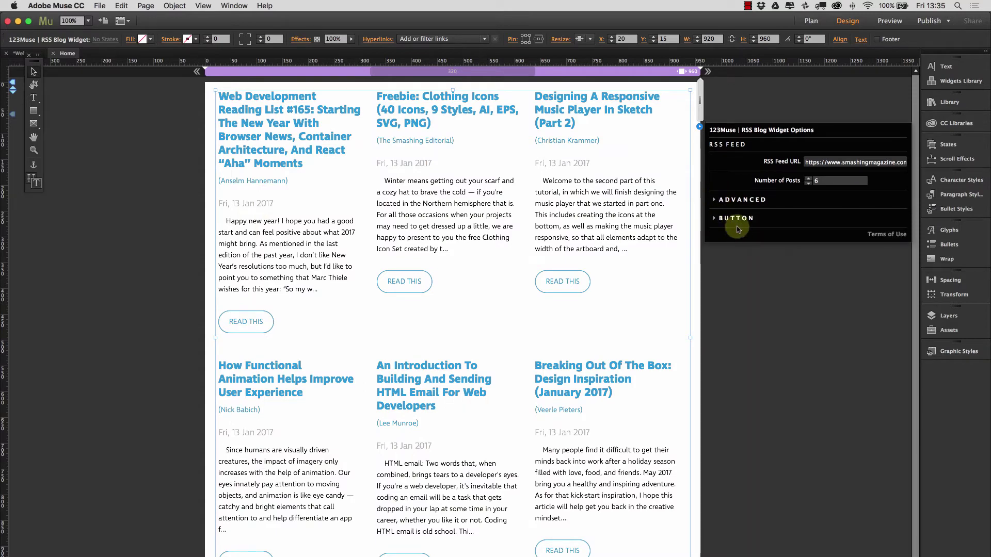
pyautogui.click(730, 218)
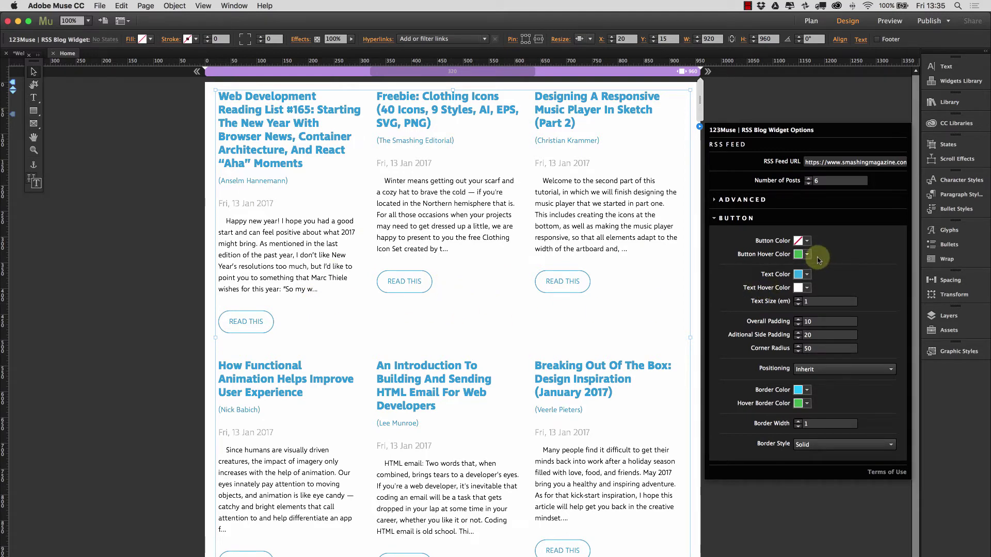
pyautogui.click(807, 241)
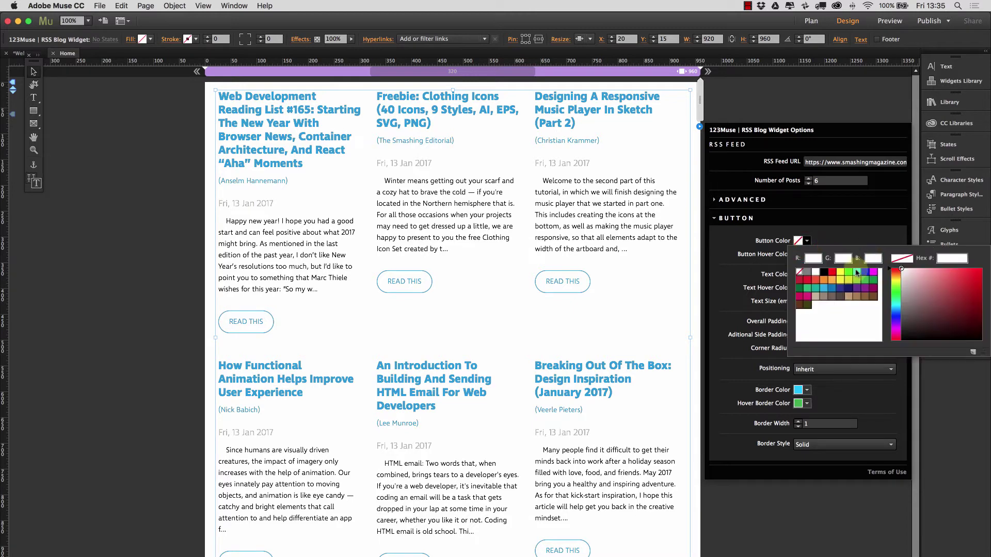
pyautogui.click(824, 288)
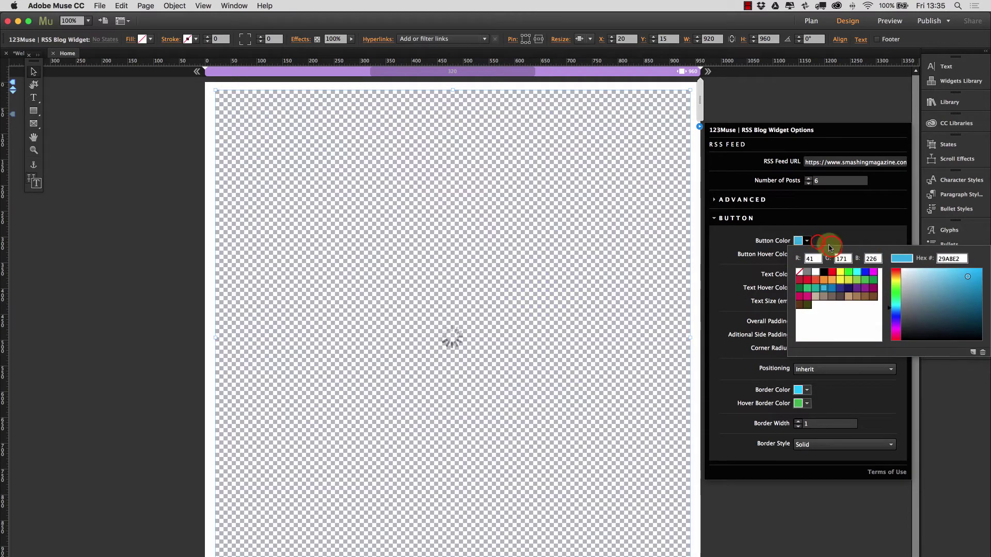
pyautogui.click(829, 248)
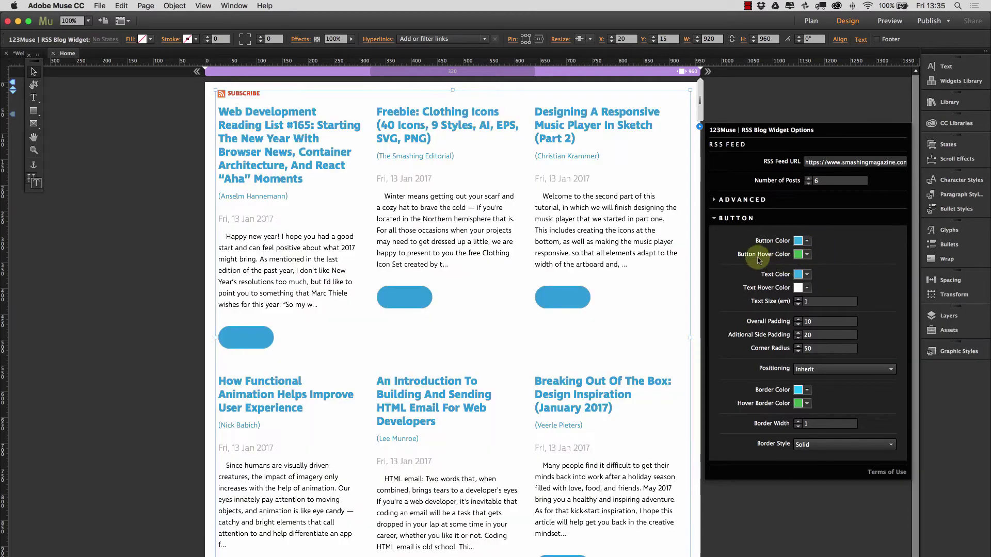
# Step: Set the text colour of the posts' button to white
pyautogui.click(807, 274)
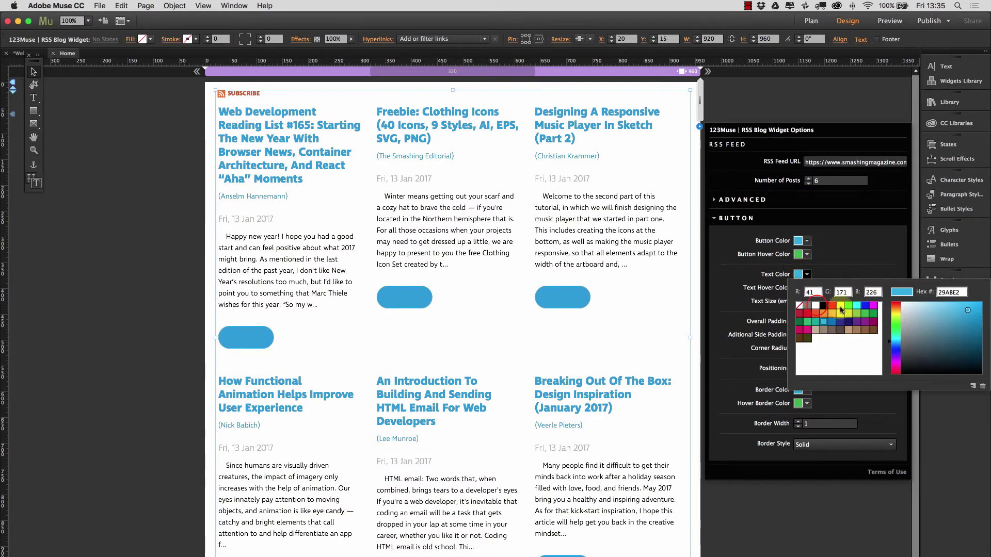
pyautogui.click(816, 306)
pyautogui.click(844, 237)
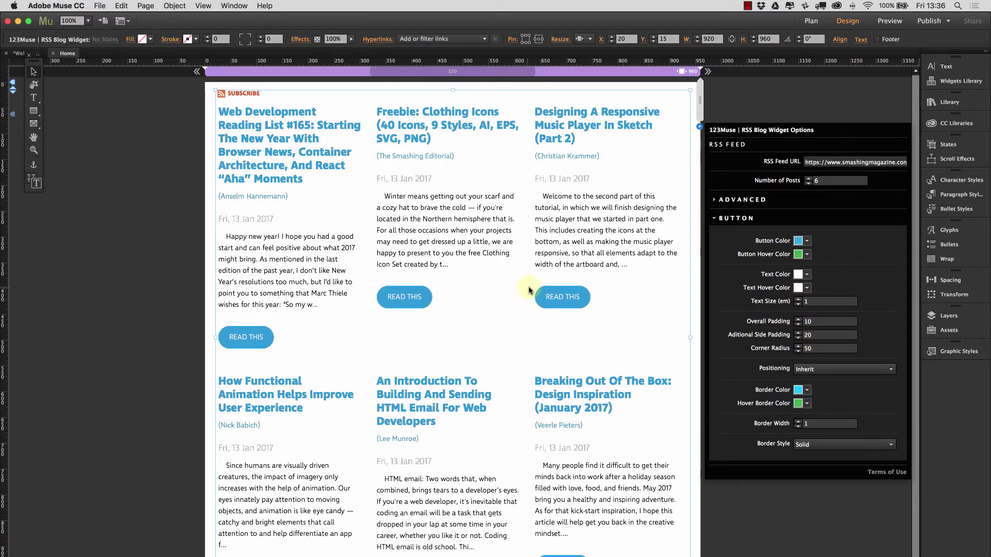
# Step: Try an additional side padding of 0 on the posts' button and set it to 30
pyautogui.doubleClick(817, 336)
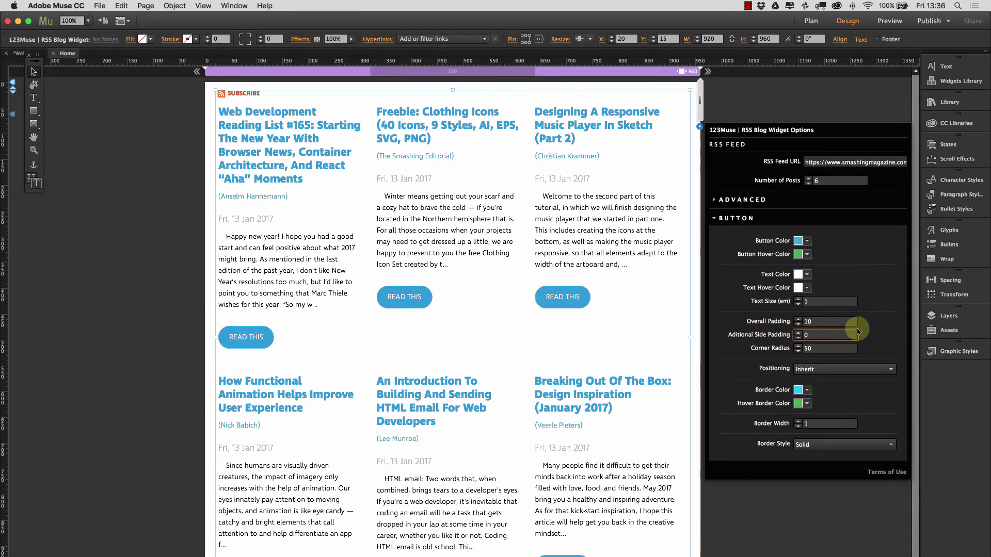
pyautogui.write('0')
pyautogui.press('Return')
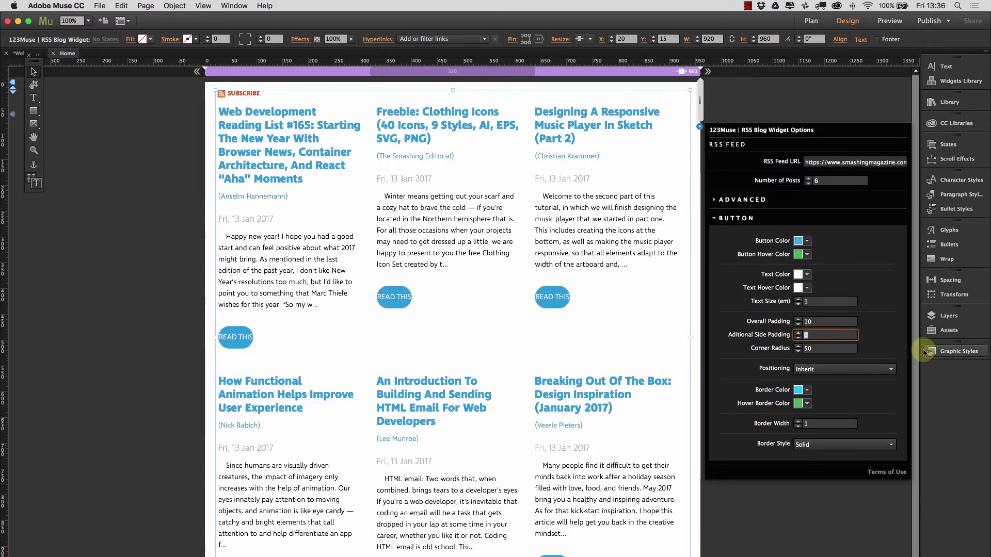
pyautogui.press('Return')
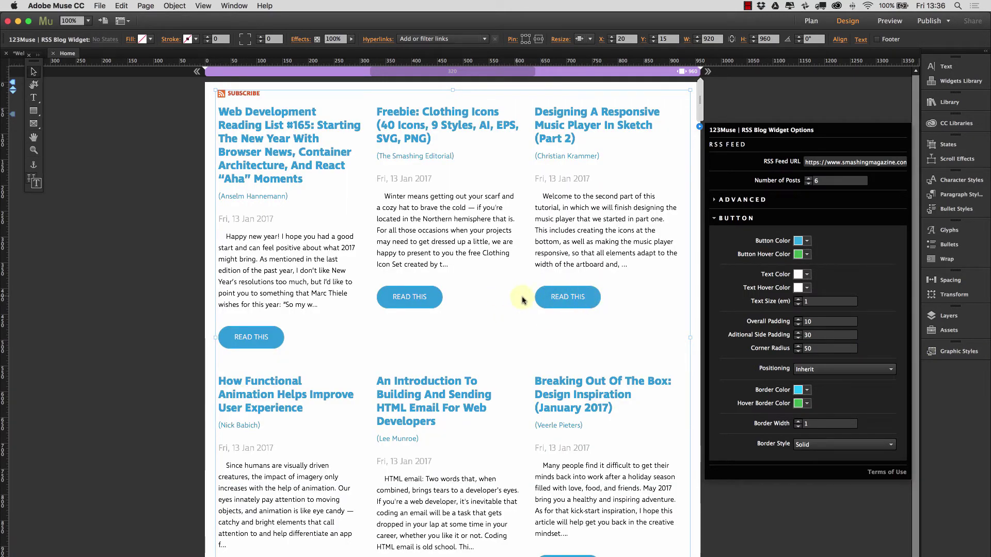
# Step: Square off the posts' button by setting its corner radius to 0
pyautogui.doubleClick(828, 349)
pyautogui.write('0')
pyautogui.press('Return')
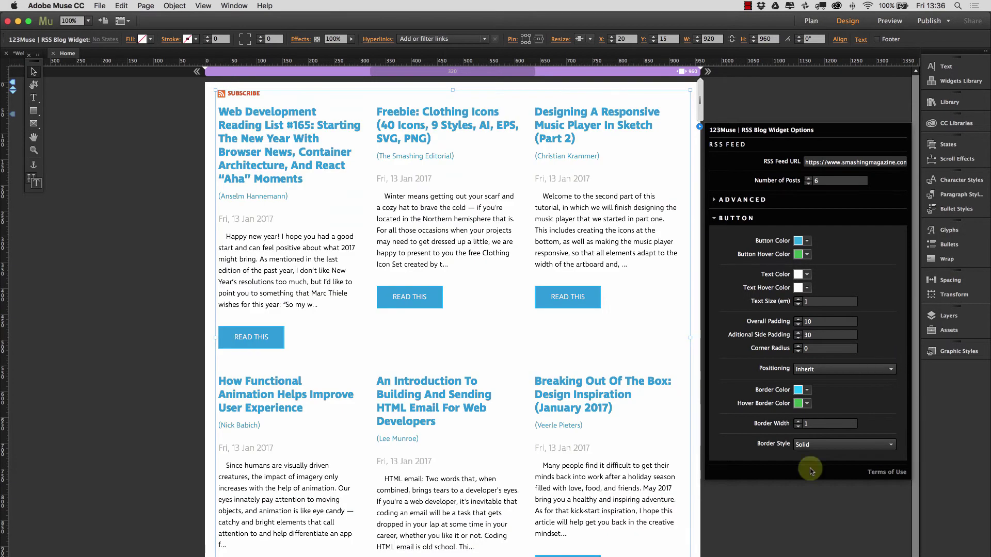
# Step: Remove the button's border by setting its width to 0 and its style to None
pyautogui.click(798, 425)
pyautogui.click(820, 436)
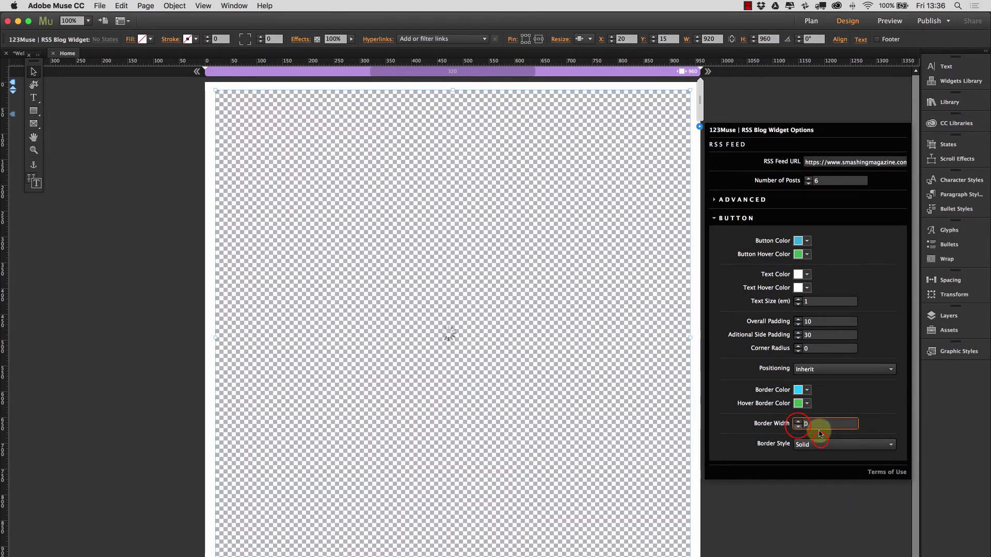
pyautogui.click(809, 455)
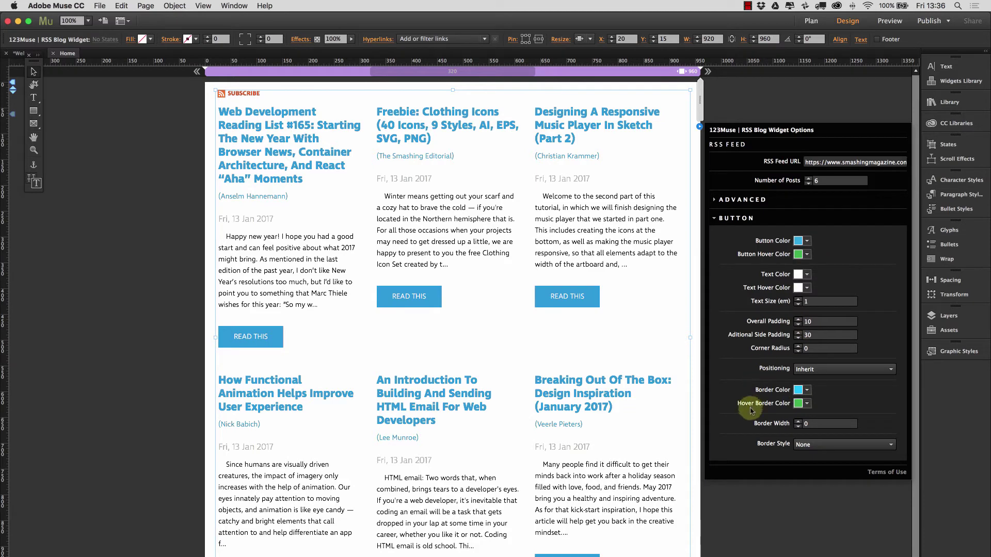
# Step: Deselect the RSS widget, preview the page in Chrome and widen the browser window slightly
pyautogui.click(73, 106)
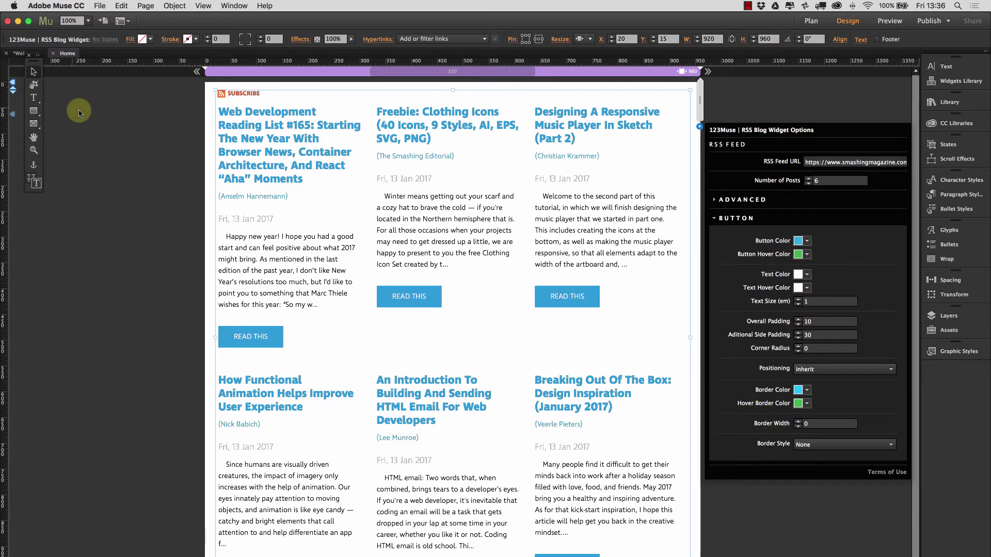
pyautogui.press('super+shift+e')
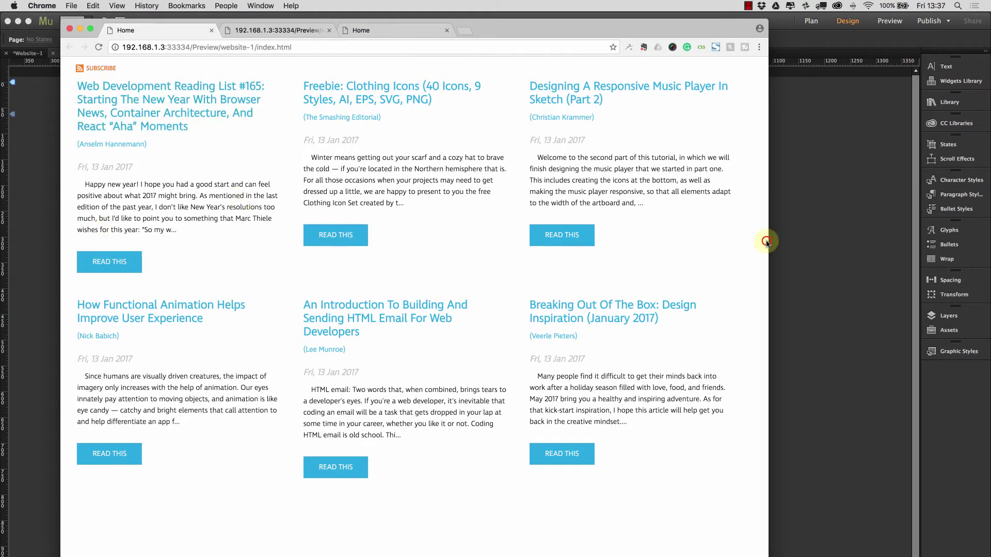
pyautogui.moveTo(758, 243); pyautogui.dragTo(780, 306)
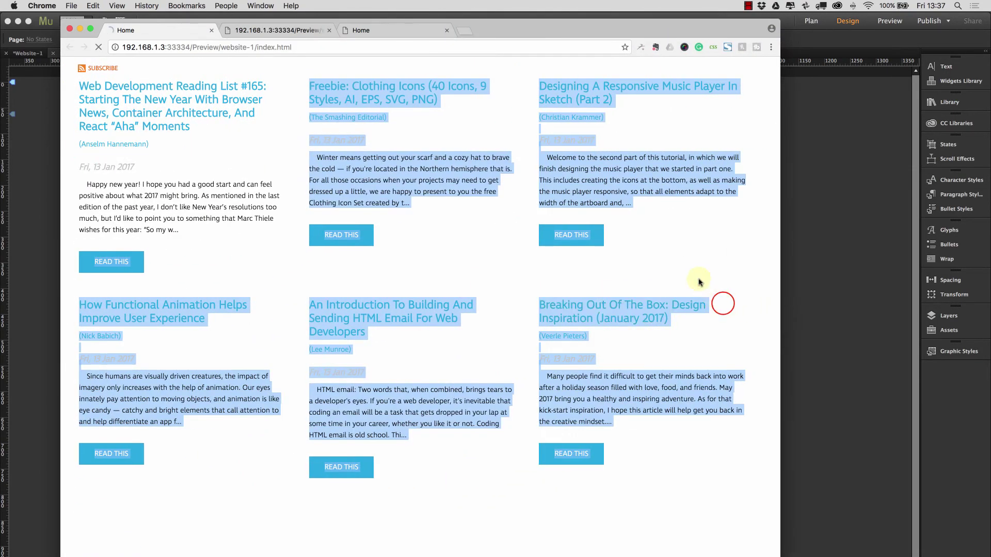
# Step: Test the "Breaking Out Of The Box" post link in the preview, go back, close that preview tab and return to Muse
pyautogui.click(671, 309)
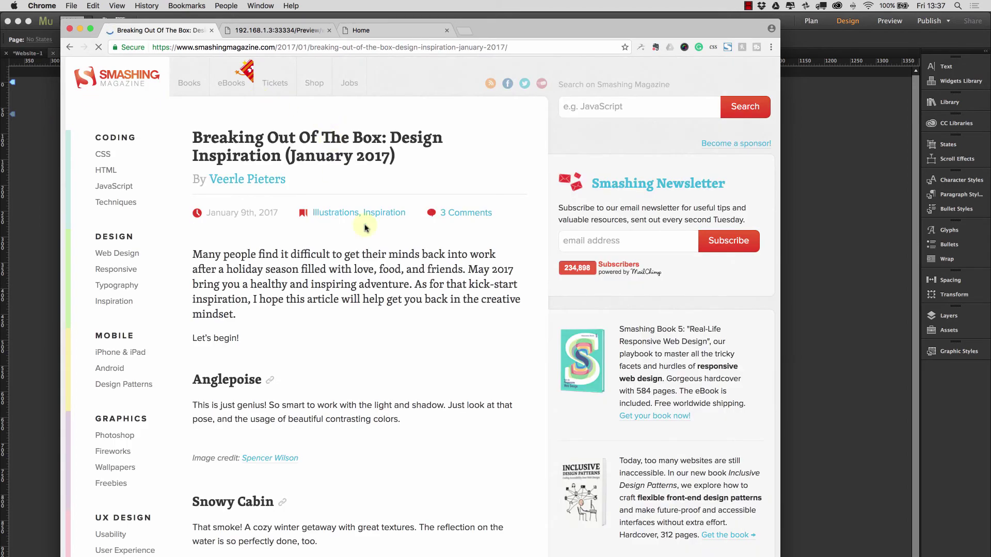
pyautogui.click(78, 47)
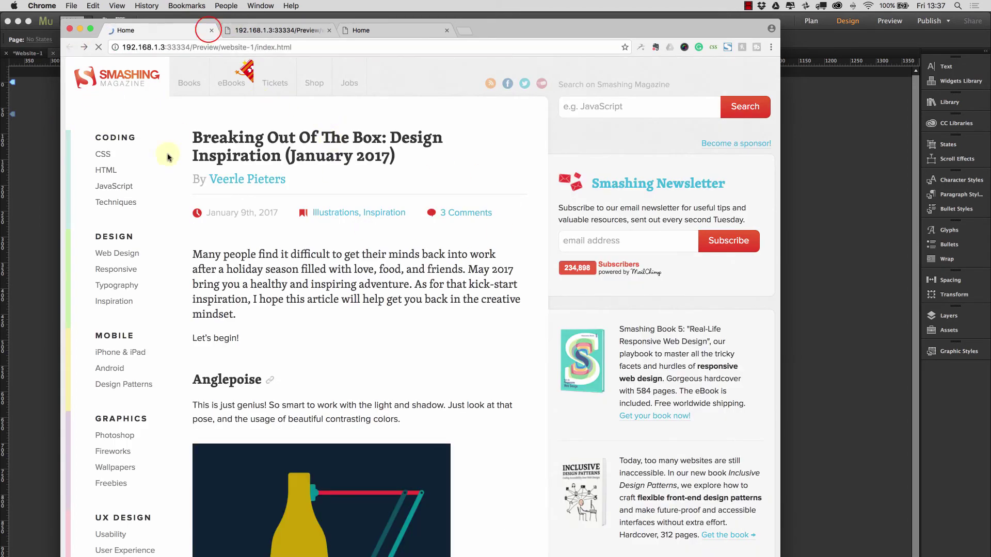
pyautogui.click(209, 30)
pyautogui.click(832, 182)
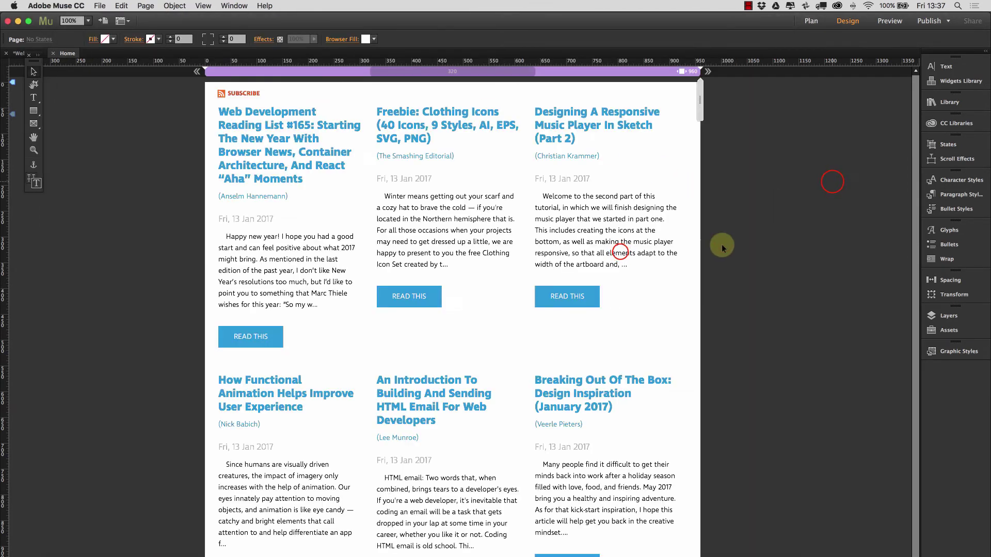
# Step: Reopen the RSS widget's options and try Right as the positioning of the posts' button
pyautogui.click(699, 124)
pyautogui.click(699, 125)
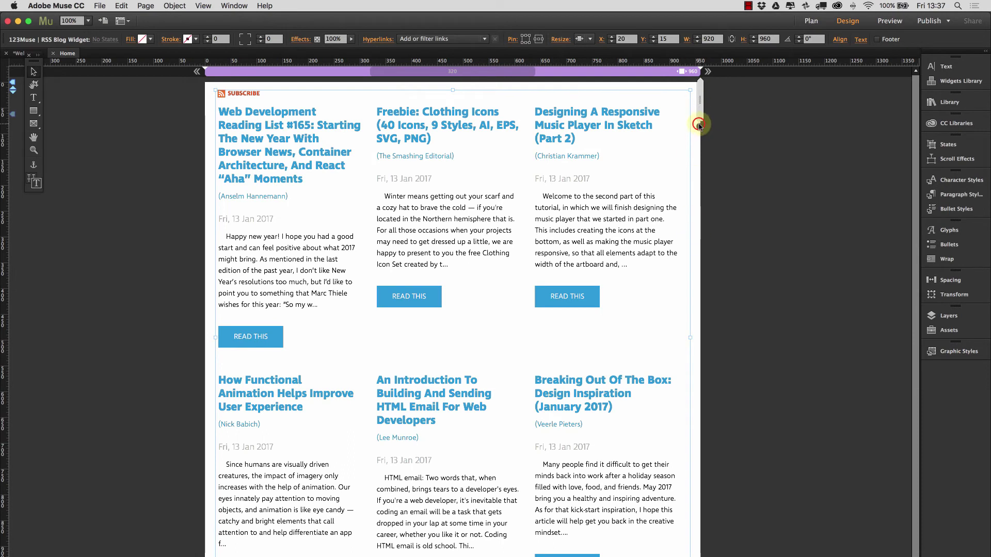
pyautogui.click(725, 215)
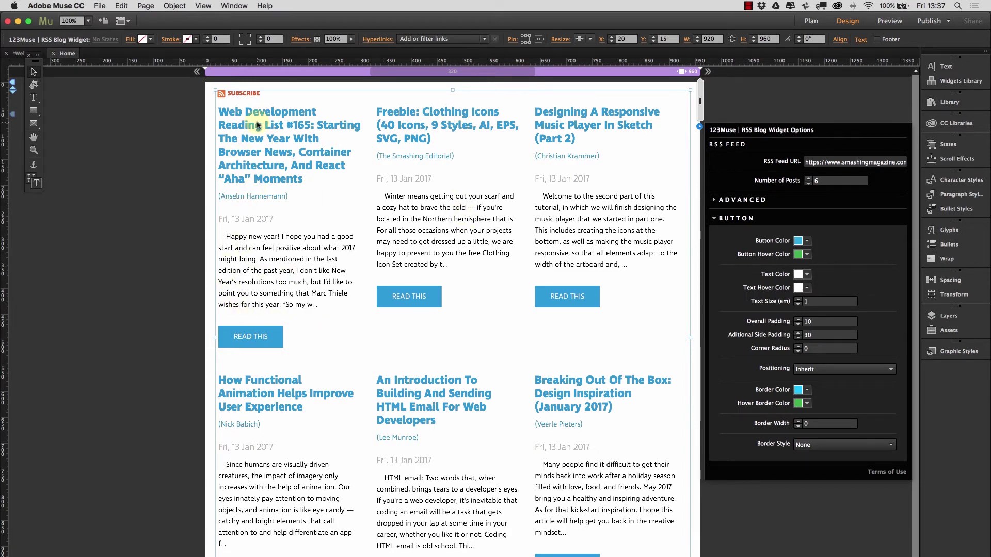
pyautogui.click(847, 376)
pyautogui.click(825, 403)
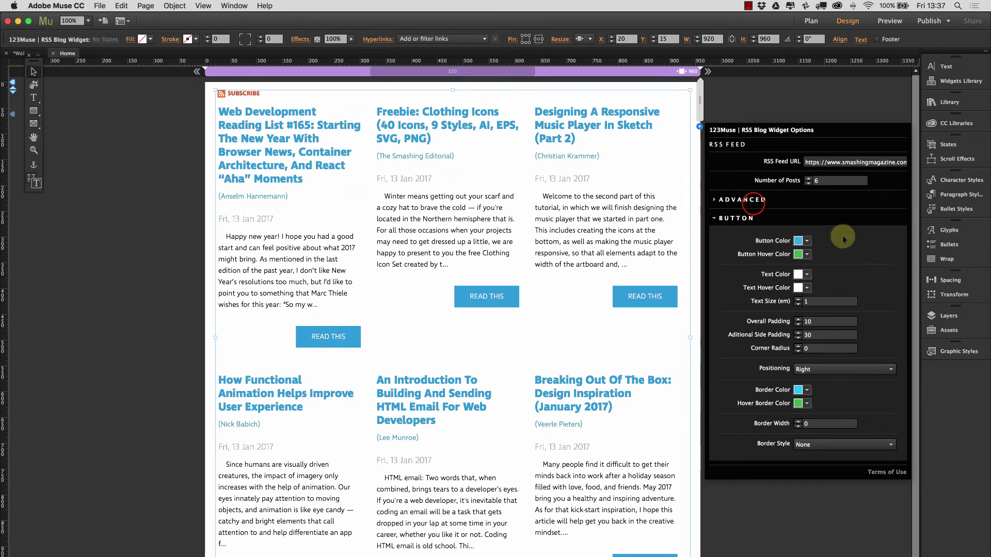
# Step: Try Center as the posts' text alignment in the advanced typography settings and return it to Left
pyautogui.click(755, 206)
pyautogui.click(718, 199)
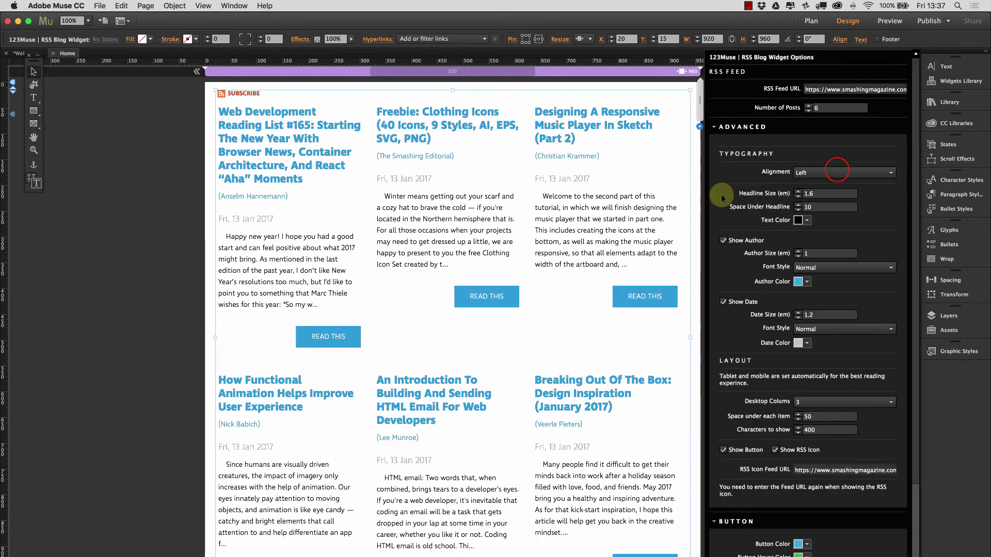
pyautogui.click(837, 171)
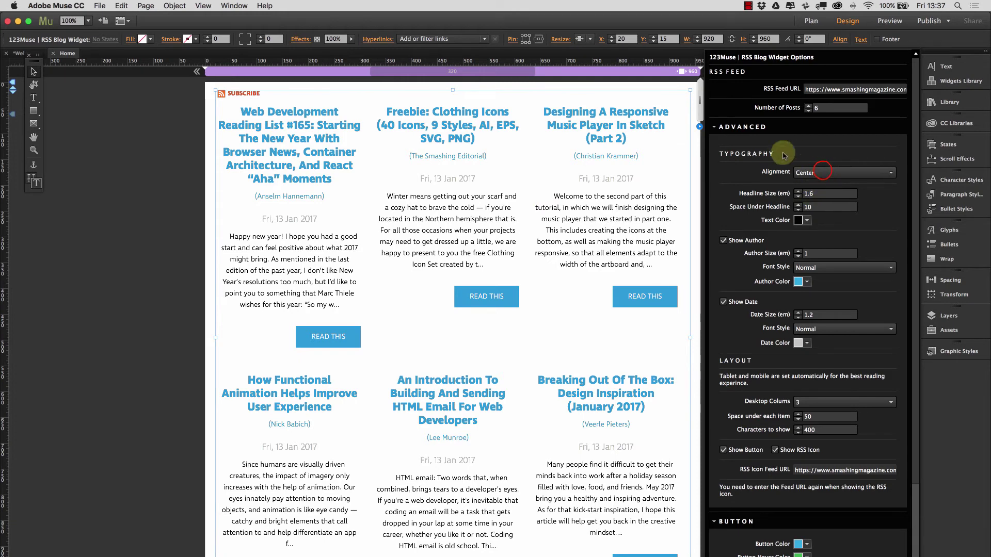
pyautogui.click(815, 174)
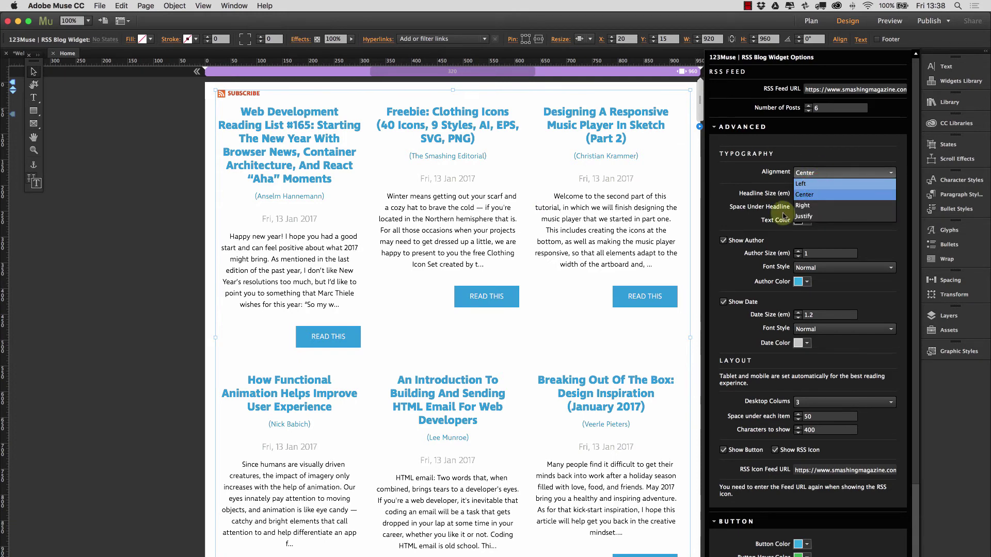
pyautogui.click(805, 184)
# Step: Collapse the widget's advanced options and set the button positioning back to Inherit
pyautogui.scroll(-5, 798, 438)
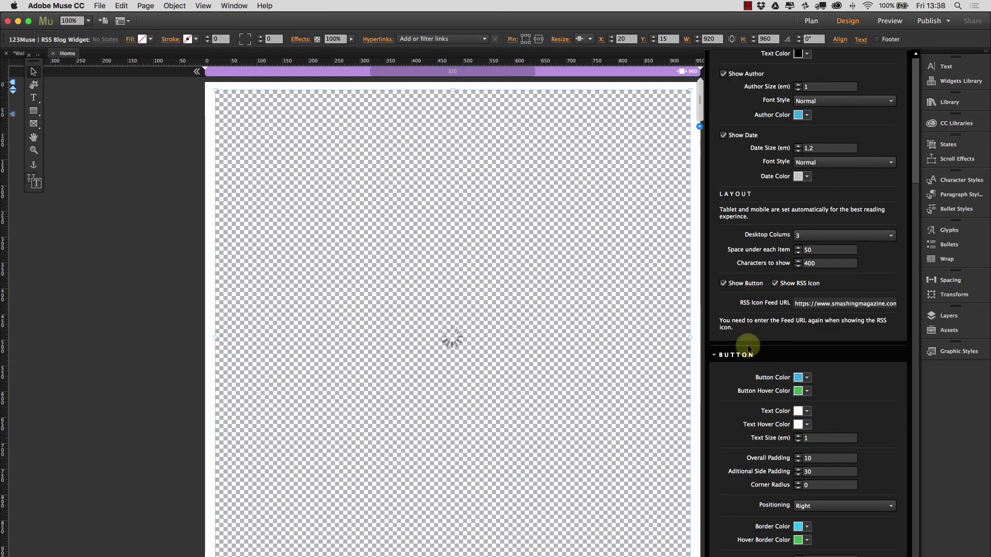
pyautogui.scroll(5, 746, 342)
pyautogui.click(719, 126)
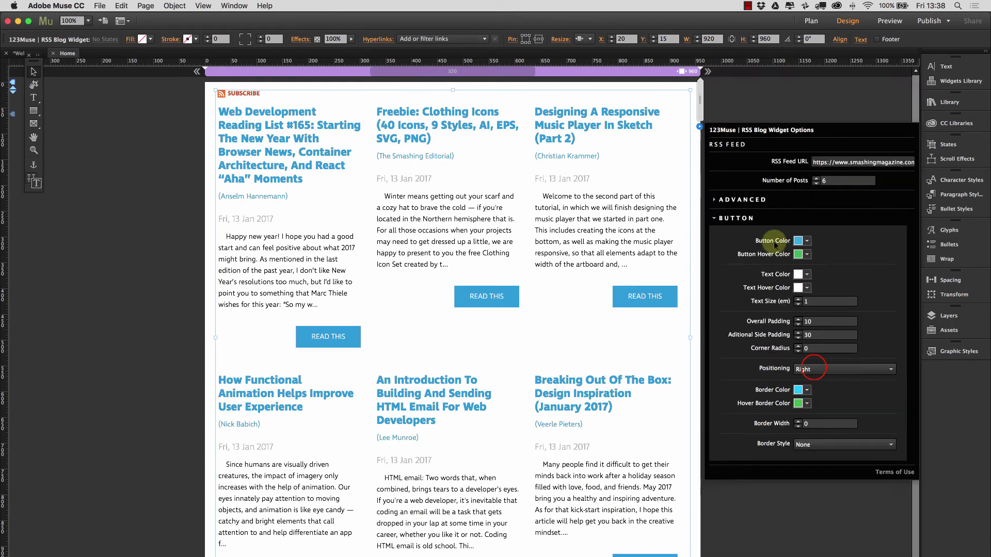
pyautogui.click(814, 370)
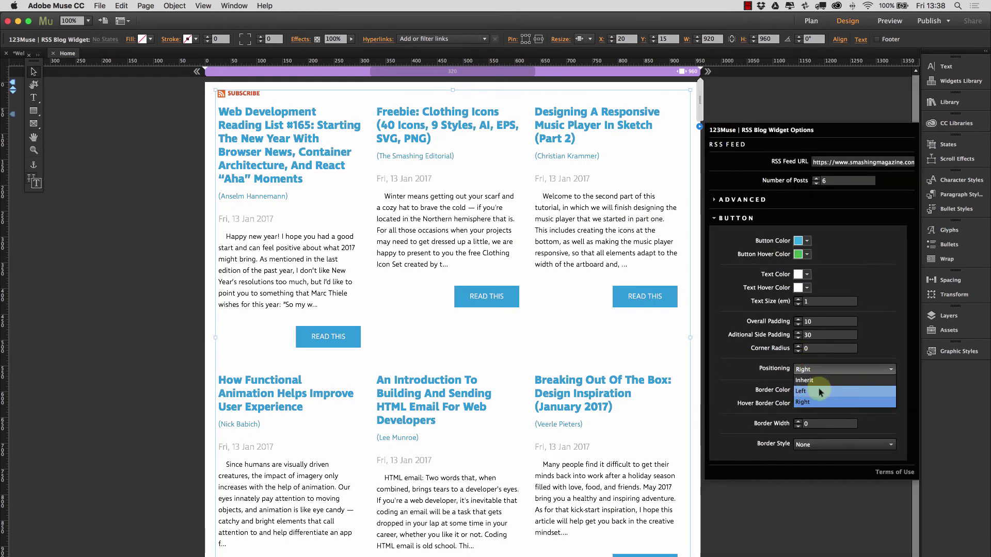
pyautogui.click(820, 382)
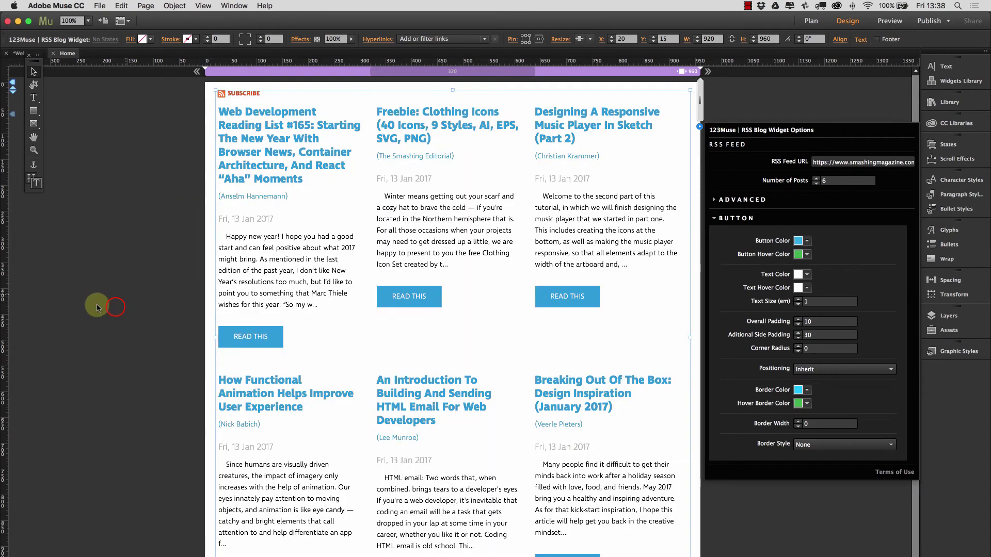
# Step: Draw a rectangle about 178 by 94 and place it just below the RSS widget at X 20, Y 1006
pyautogui.click(34, 111)
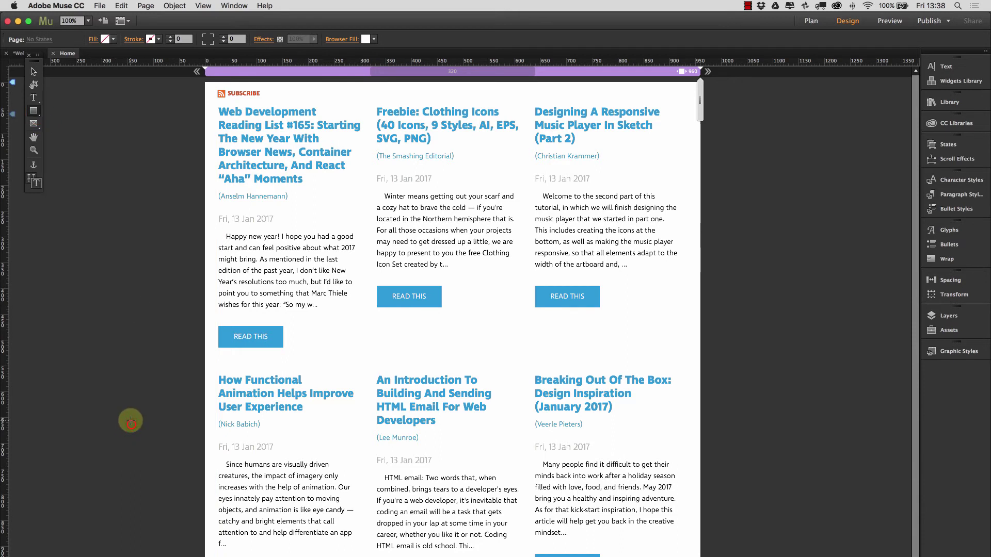
pyautogui.moveTo(131, 425); pyautogui.dragTo(223, 473)
pyautogui.click(34, 71)
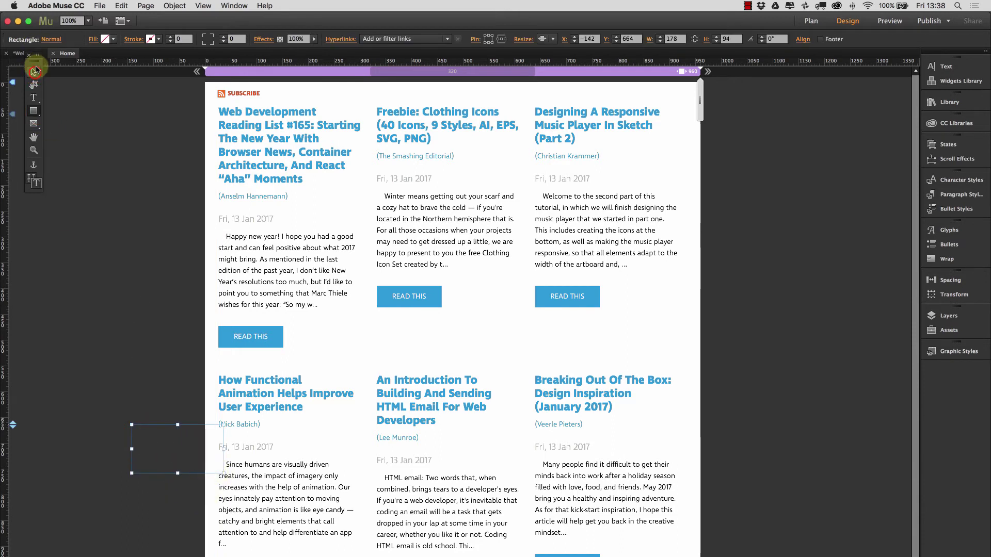
pyautogui.click(165, 452)
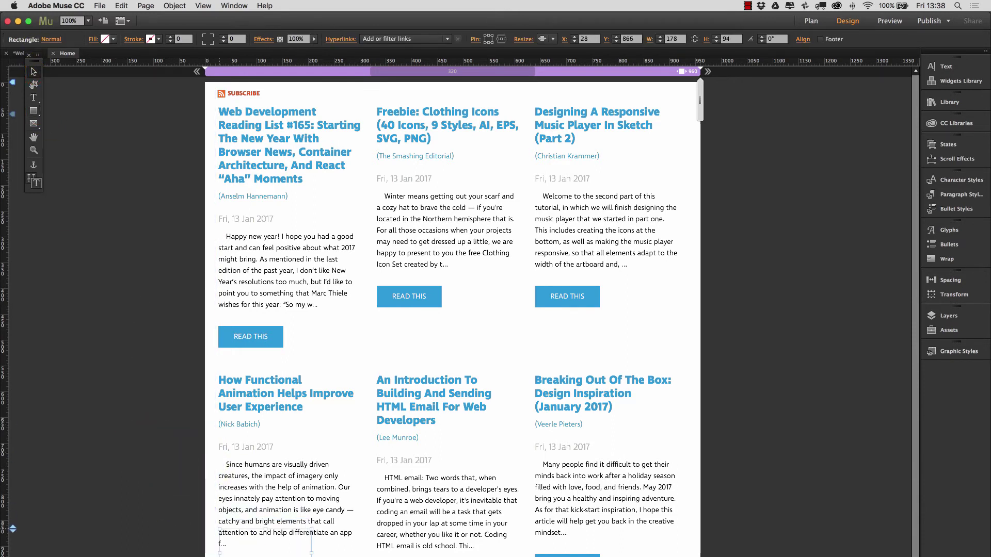
pyautogui.moveTo(165, 453); pyautogui.dragTo(256, 555)
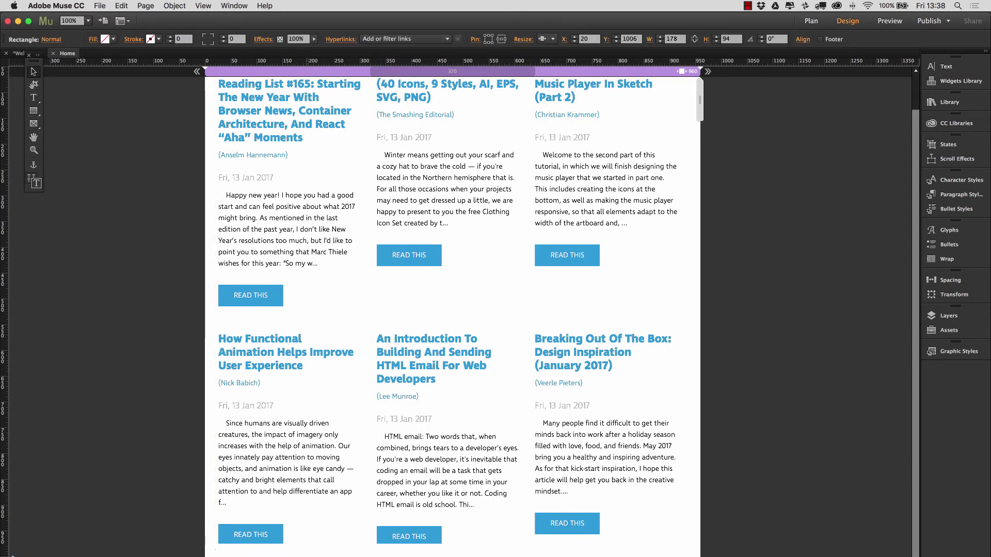
# Step: Widen the rectangle to 920 to match the RSS widget, fill it with blue (29AEE3) and deselect it
pyautogui.moveTo(307, 556); pyautogui.dragTo(690, 535)
pyautogui.scroll(-2, 452, 309)
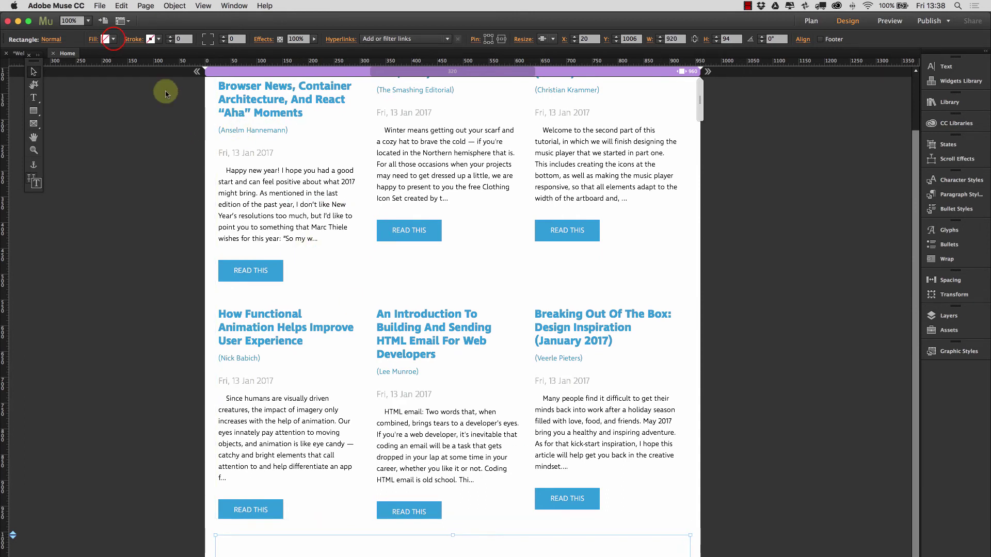
pyautogui.click(110, 41)
pyautogui.click(251, 70)
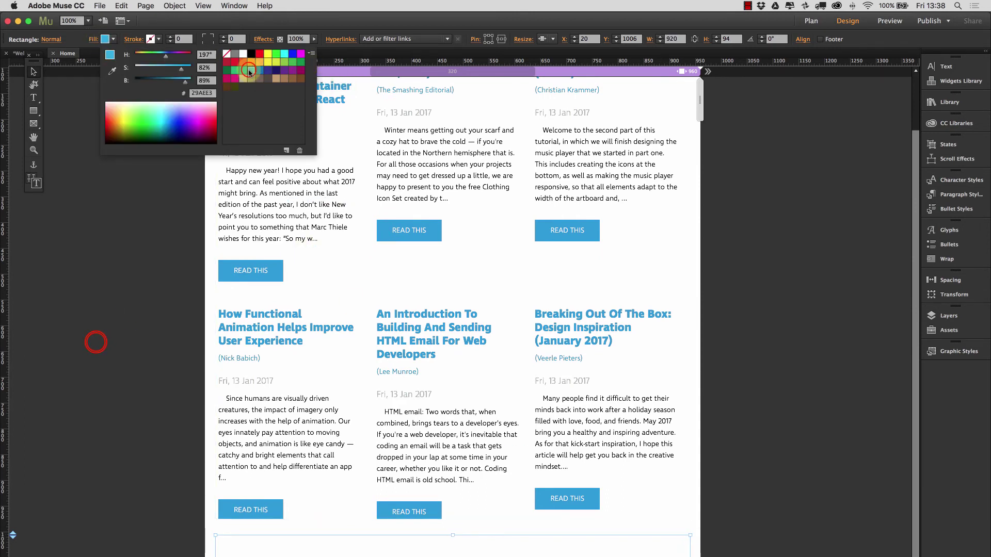
pyautogui.click(96, 343)
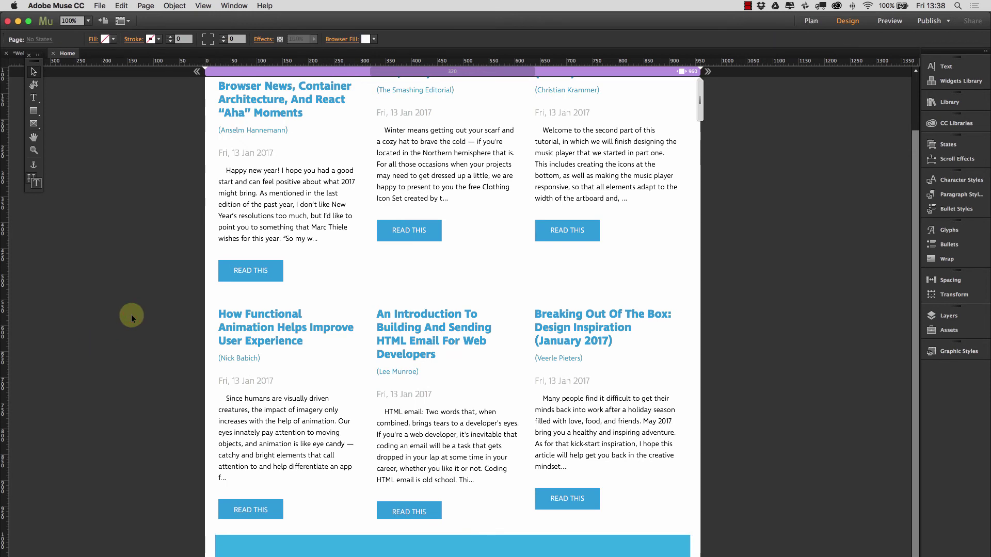
# Step: Preview the page in Chrome and check how the posts and blue rectangle respond by narrowing the window to mobile width and widening it again
pyautogui.press('super+shift+e')
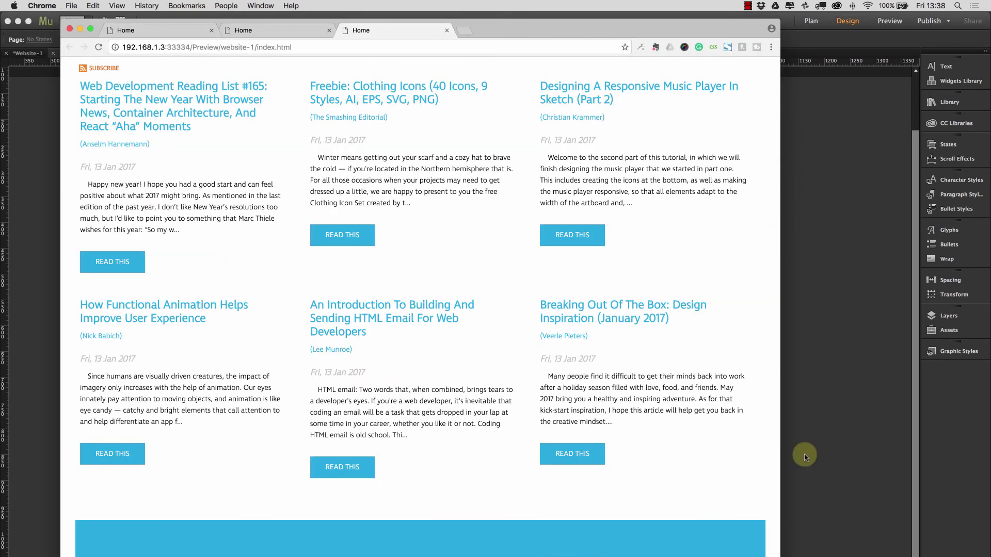
pyautogui.moveTo(780, 363); pyautogui.dragTo(146, 270)
pyautogui.scroll(-10, 170, 294)
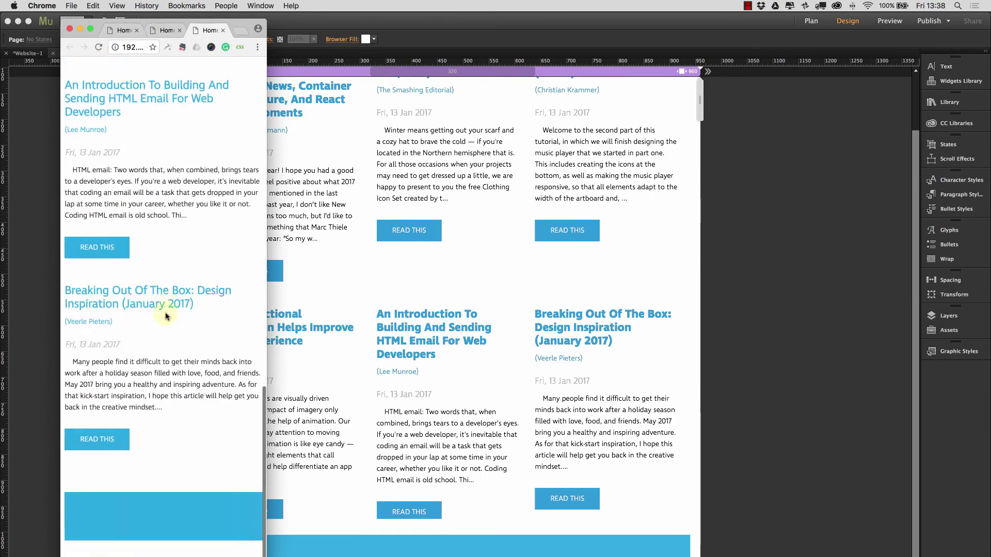
pyautogui.scroll(10, 165, 316)
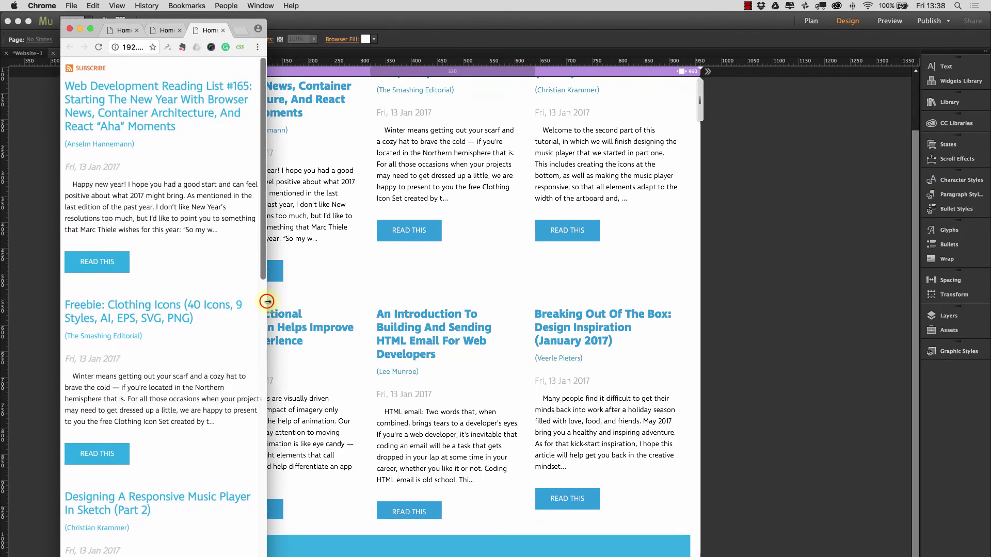
pyautogui.moveTo(267, 302); pyautogui.dragTo(732, 336)
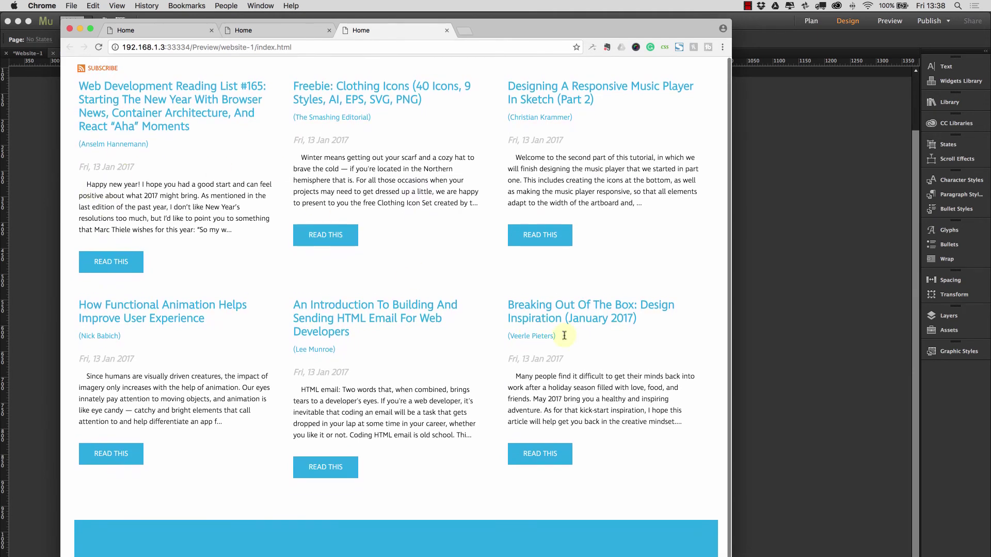
# Step: Close the preview tabs, switch back to Muse and select the RSS widget on the page
pyautogui.click(447, 30)
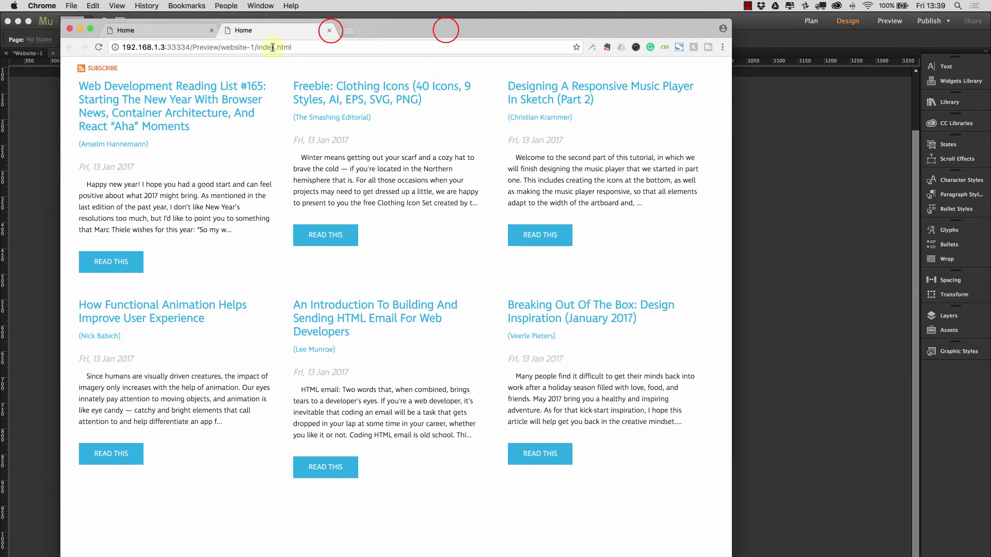
pyautogui.click(330, 31)
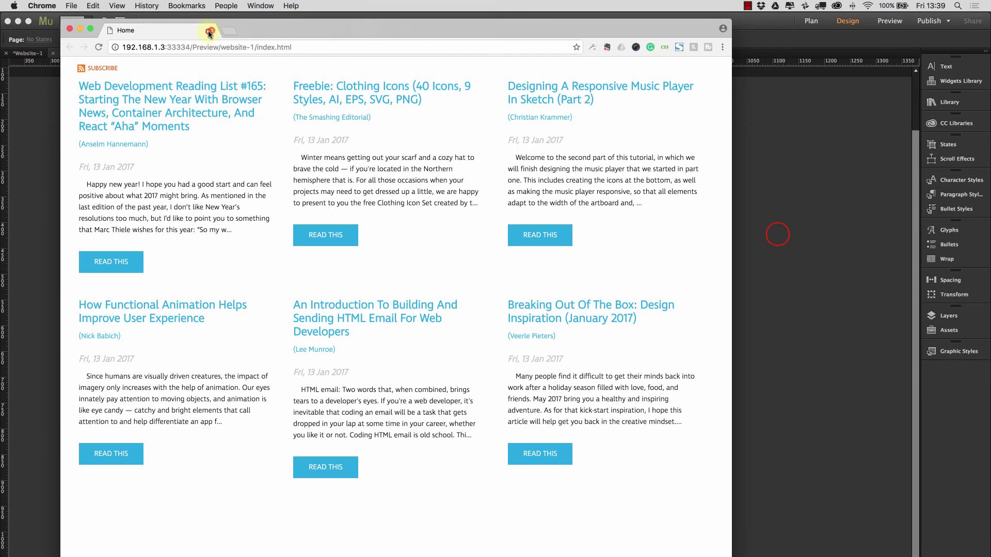
pyautogui.click(778, 235)
pyautogui.click(614, 241)
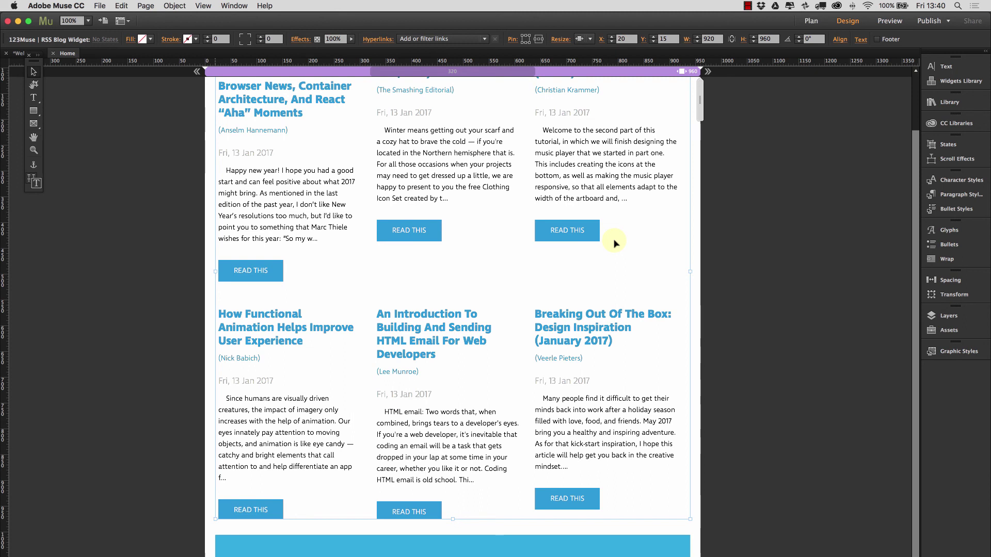
pyautogui.scroll(3, 772, 270)
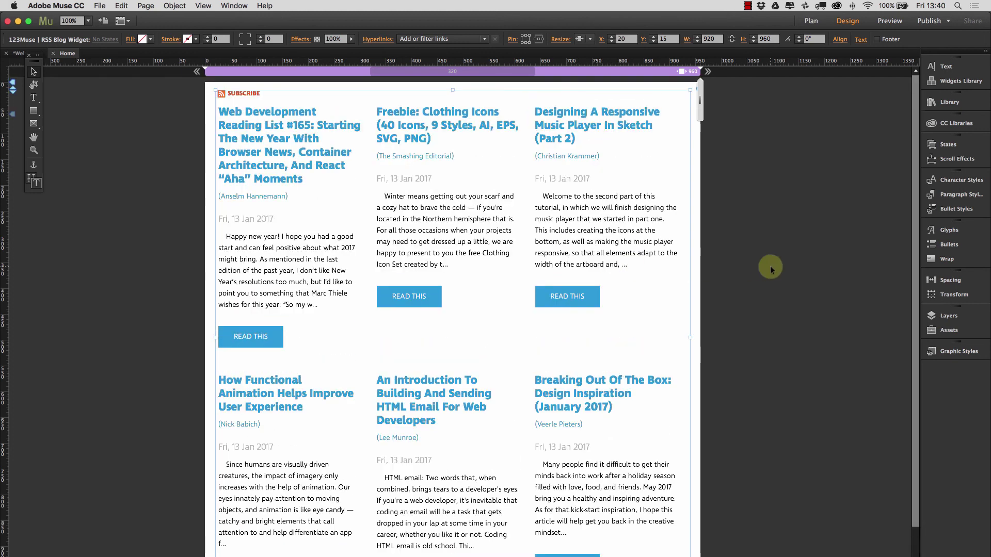